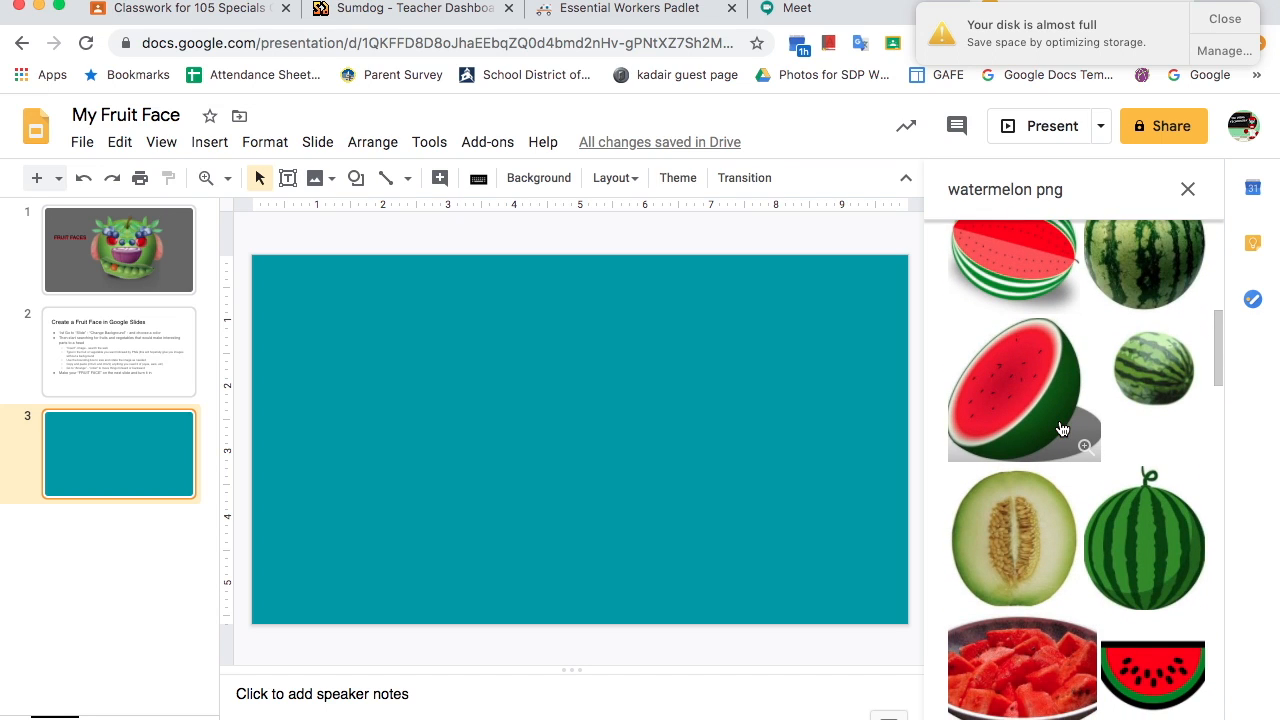
- Try the tall oblong watermelon picture from the web image results on slide 3, and delete it
scroll(1062, 429, down, 8)
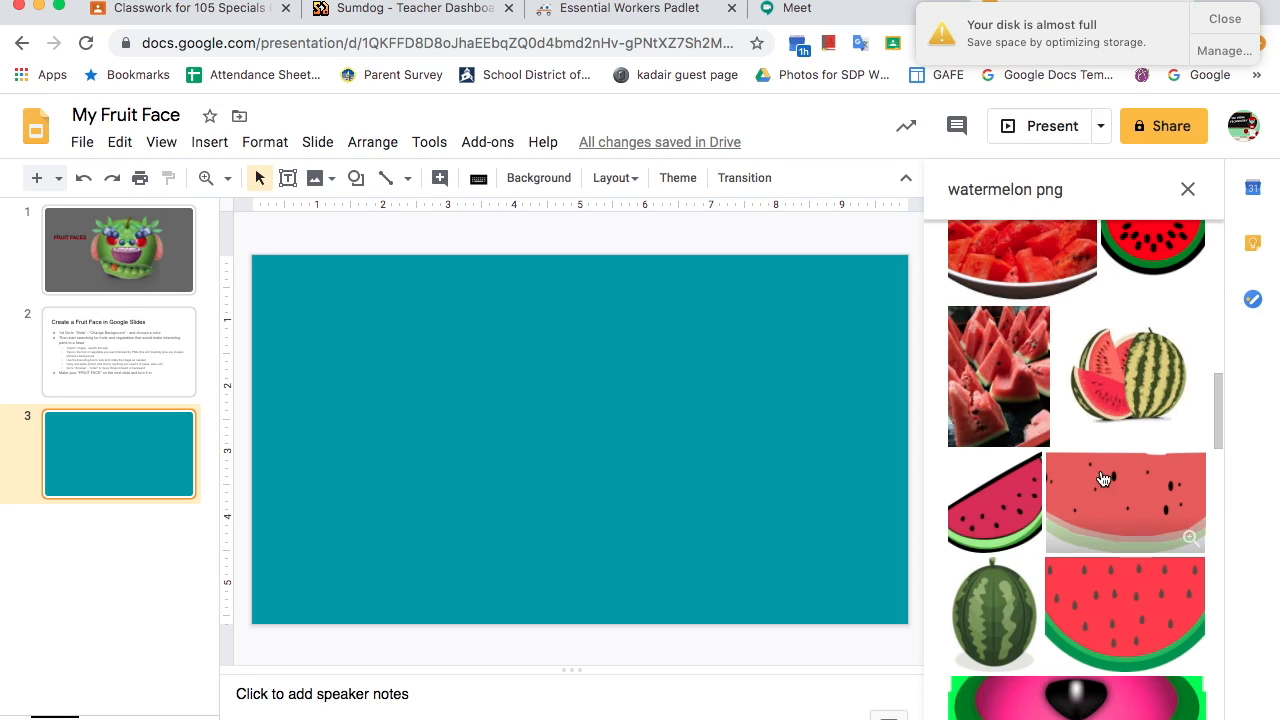
scroll(1100, 472, down, 5)
scroll(1103, 479, down, 8)
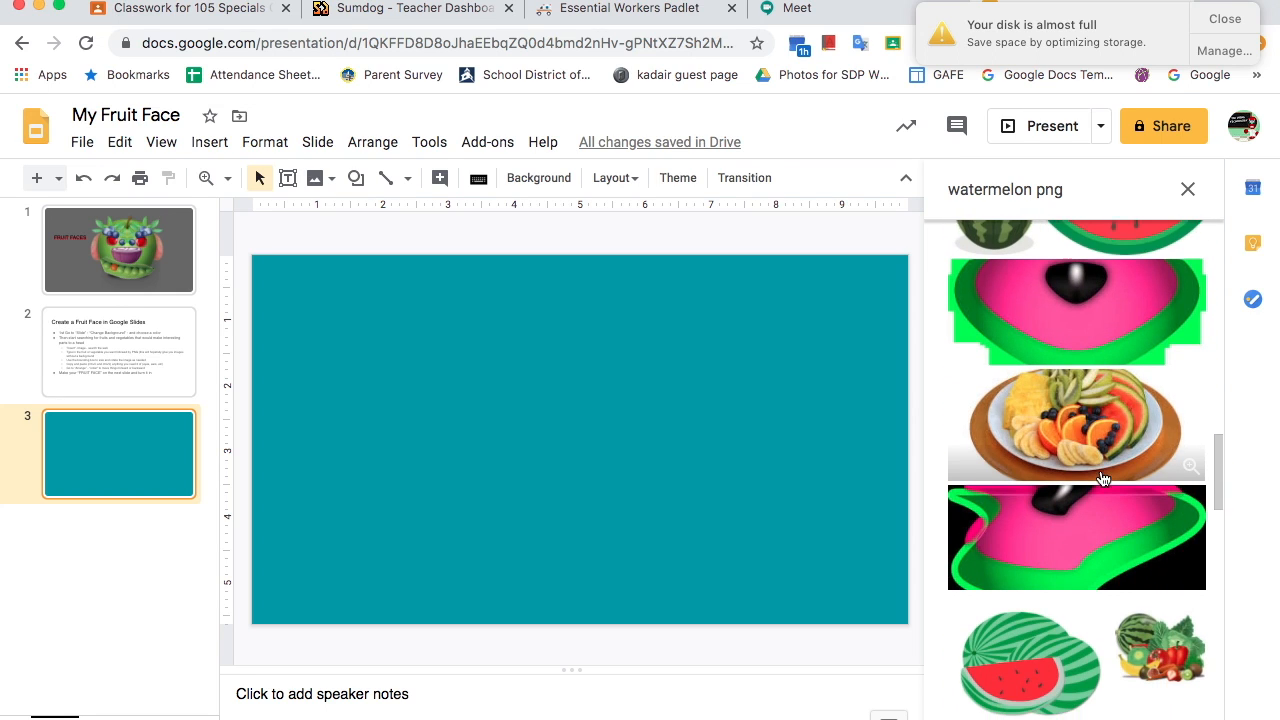
scroll(1103, 479, down, 5)
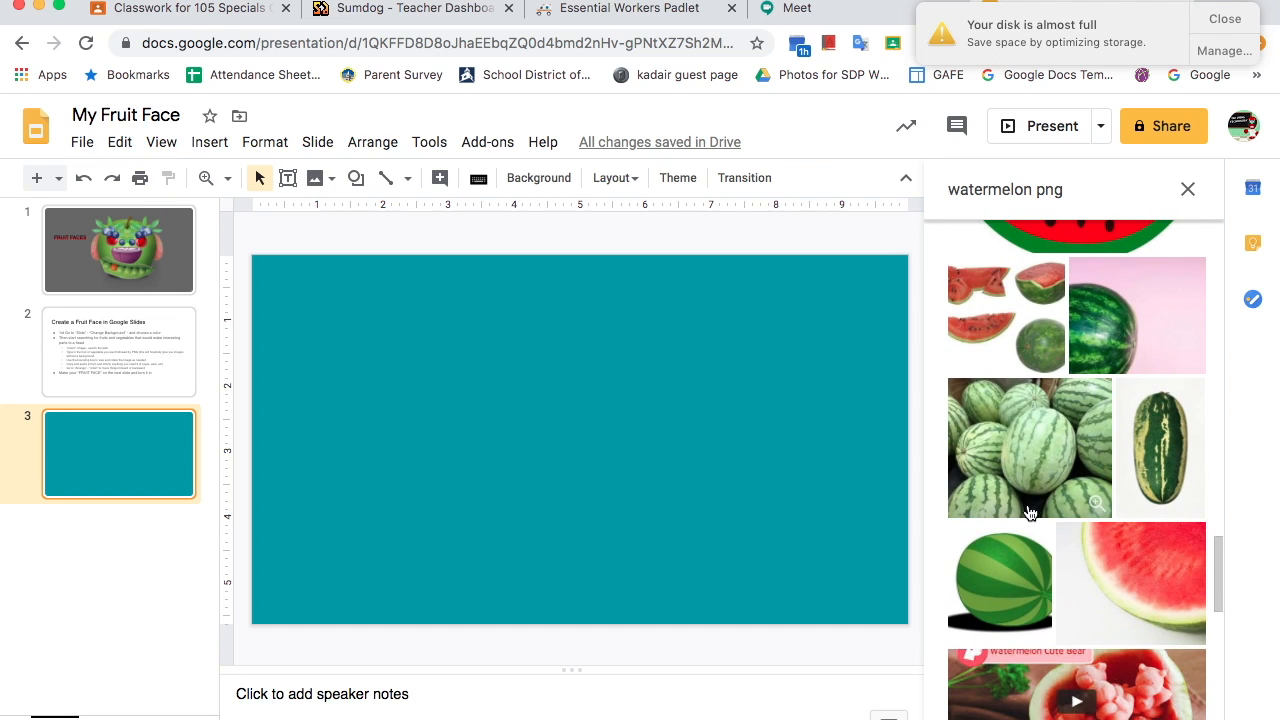
click(1163, 457)
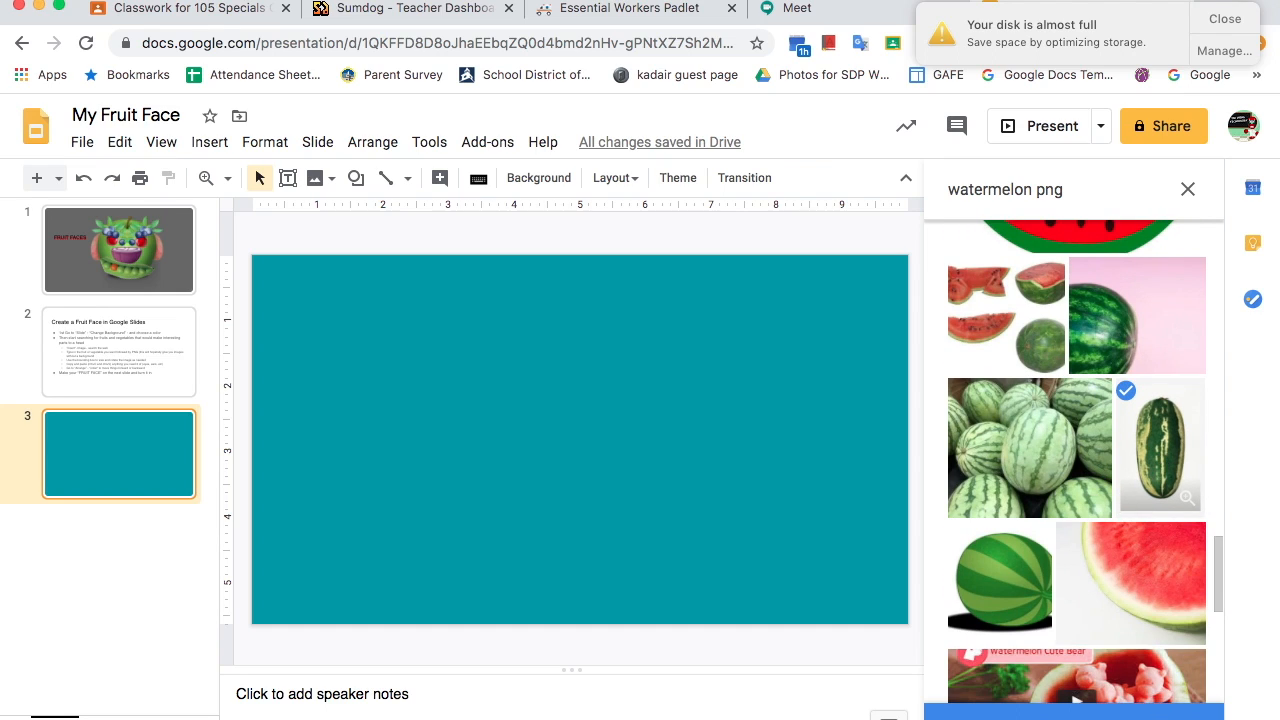
click(1160, 712)
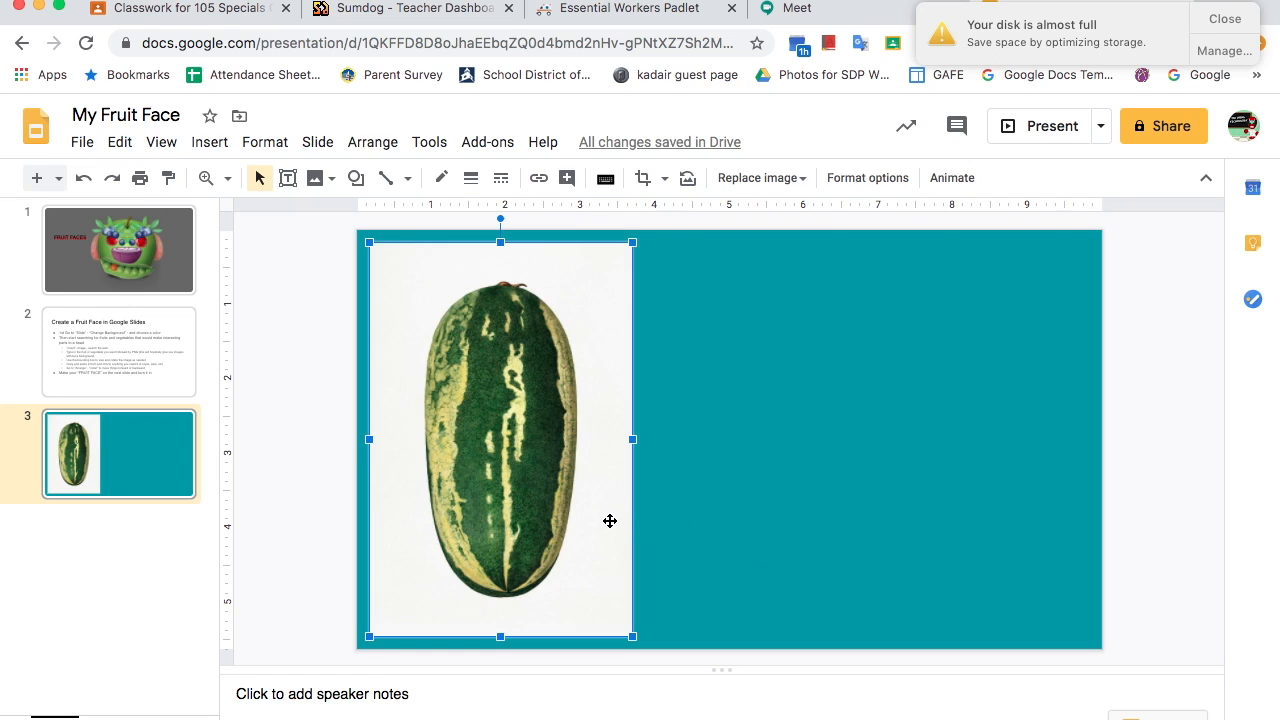
key(BackSpace)
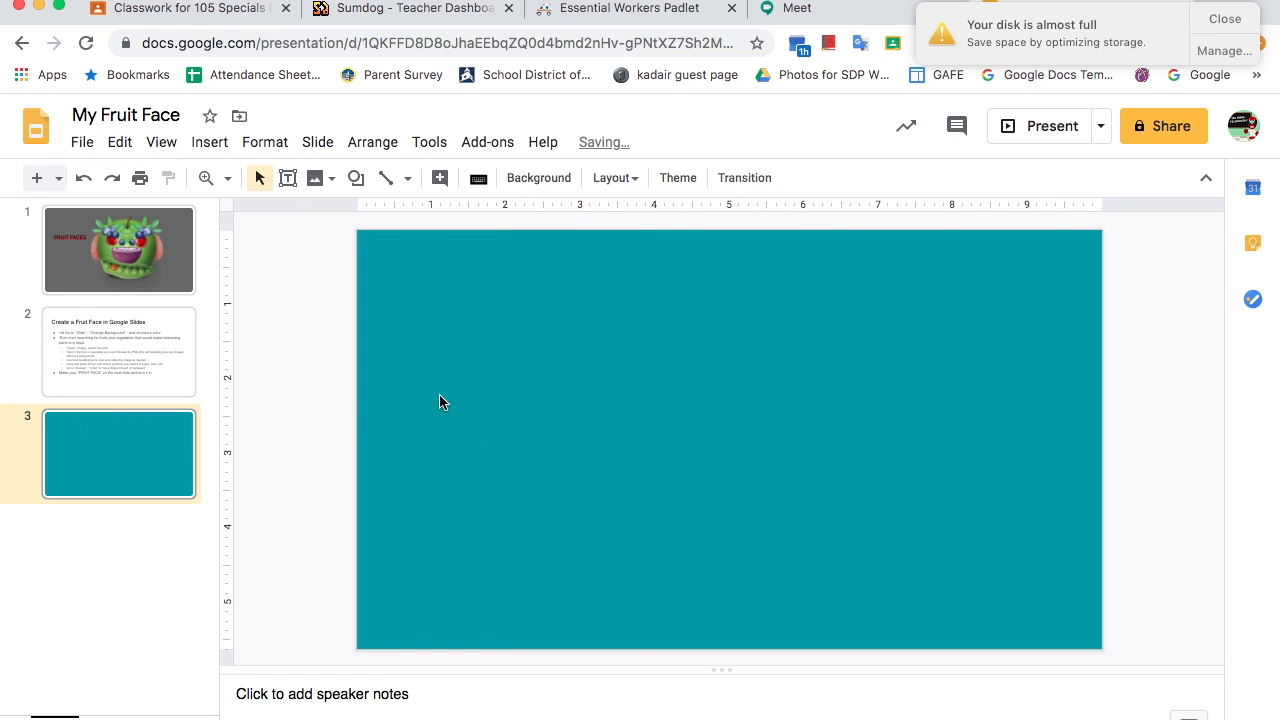
- Try the round, vertically striped whole watermelon from the web image results on slide 3, and delete it
click(210, 142)
mouse_move(235, 180)
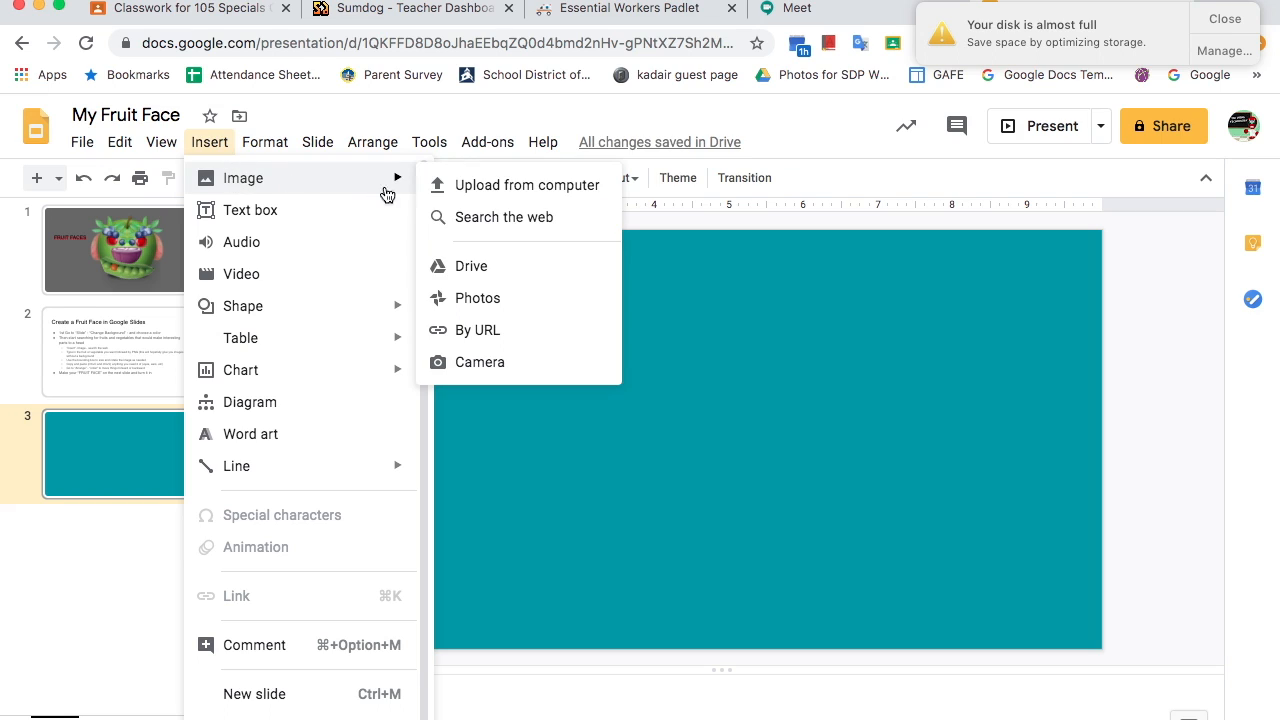
click(482, 218)
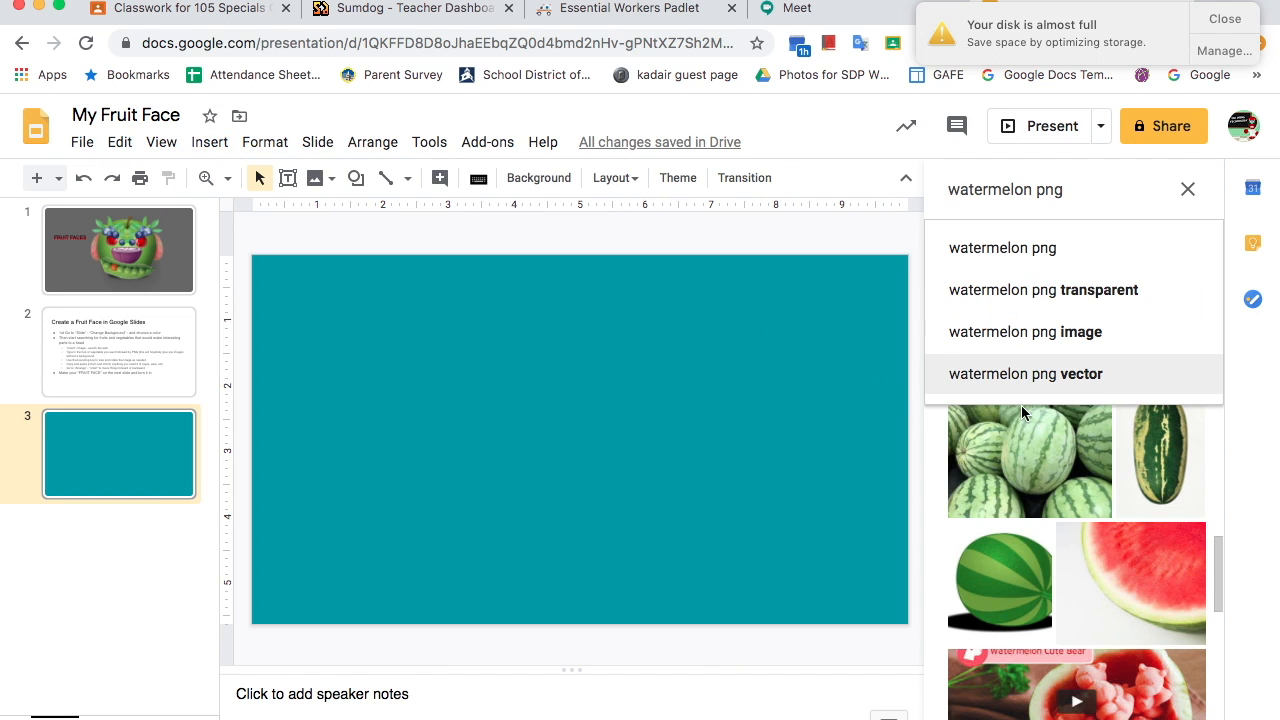
scroll(1076, 543, up, 3)
scroll(1077, 546, up, 1)
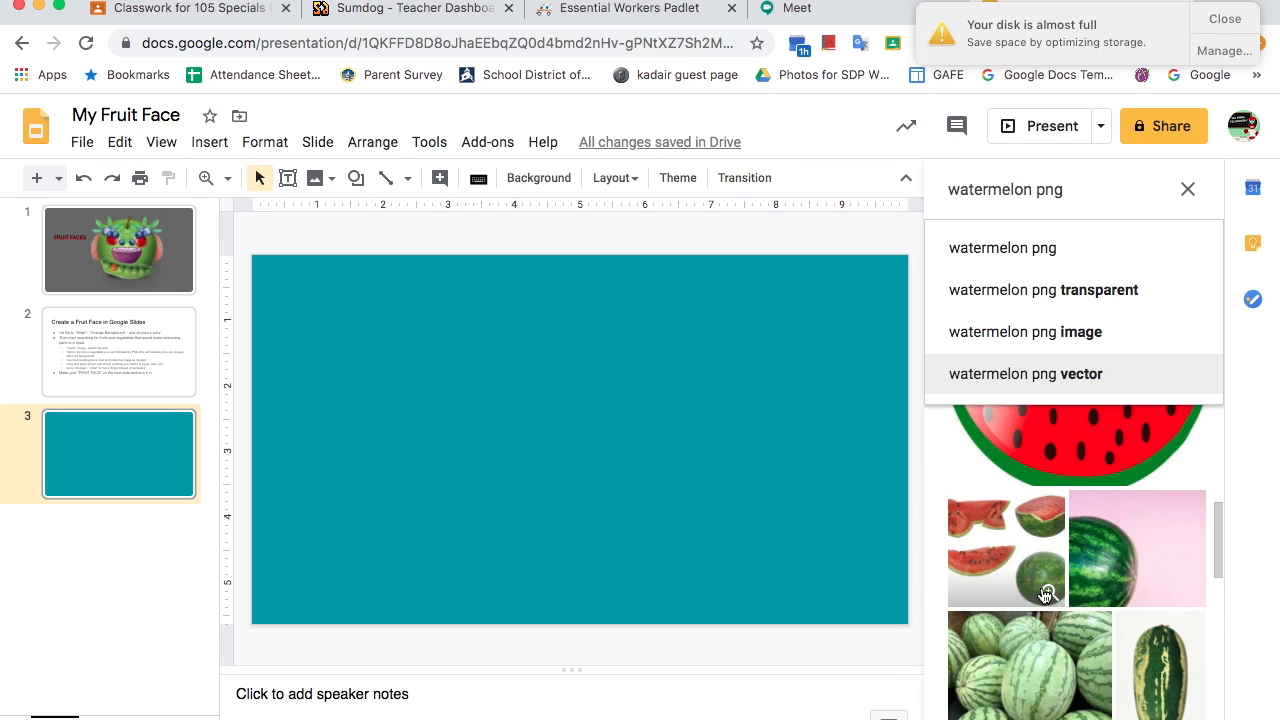
scroll(1043, 592, up, 4)
scroll(1043, 595, up, 10)
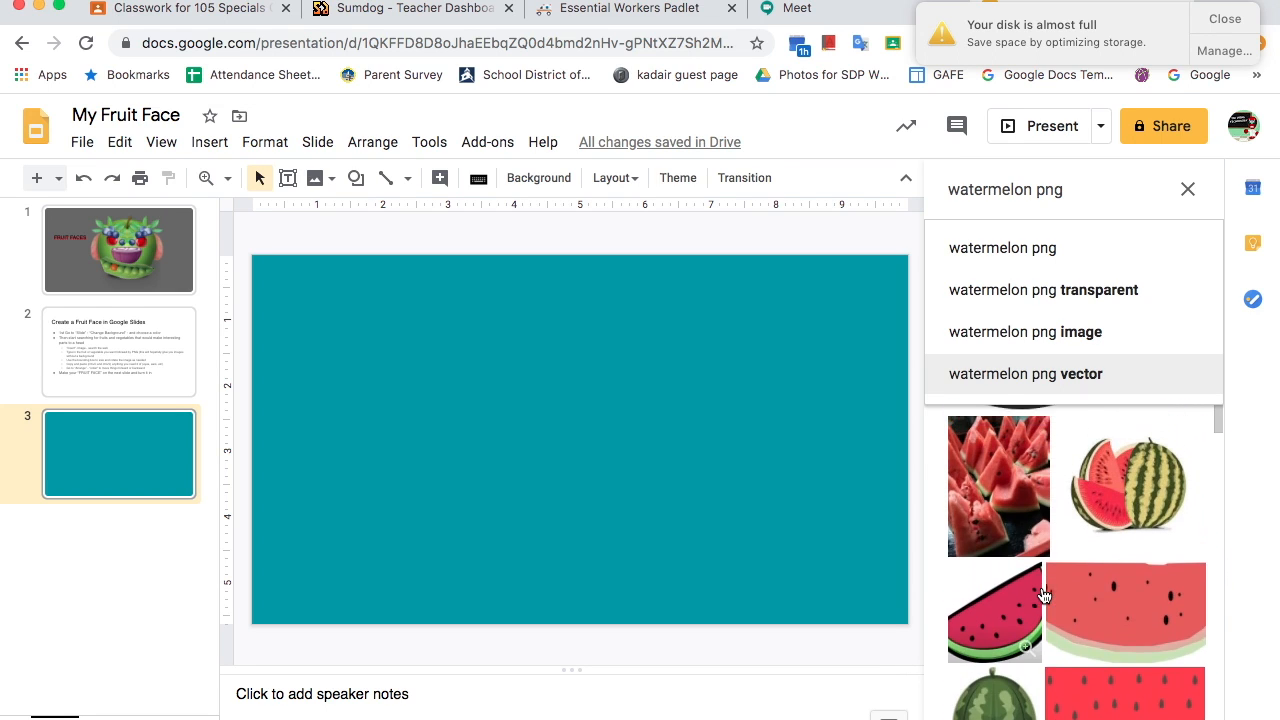
scroll(1043, 595, up, 10)
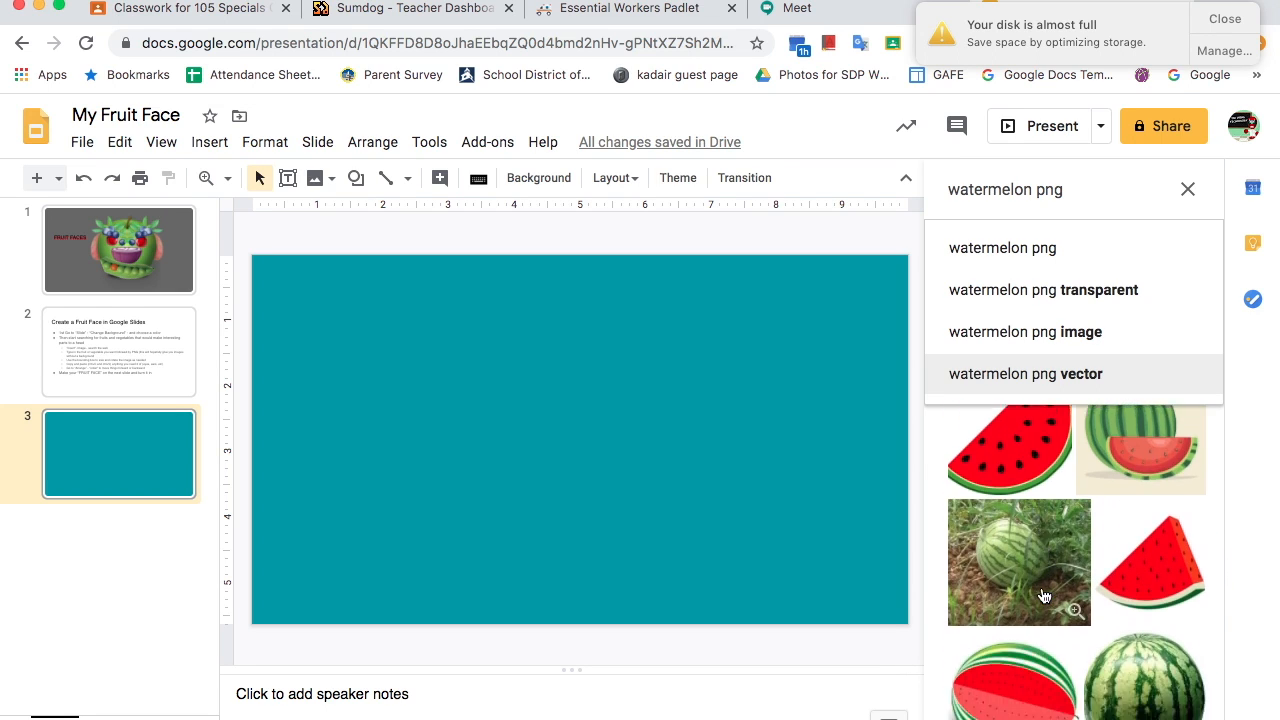
click(1133, 649)
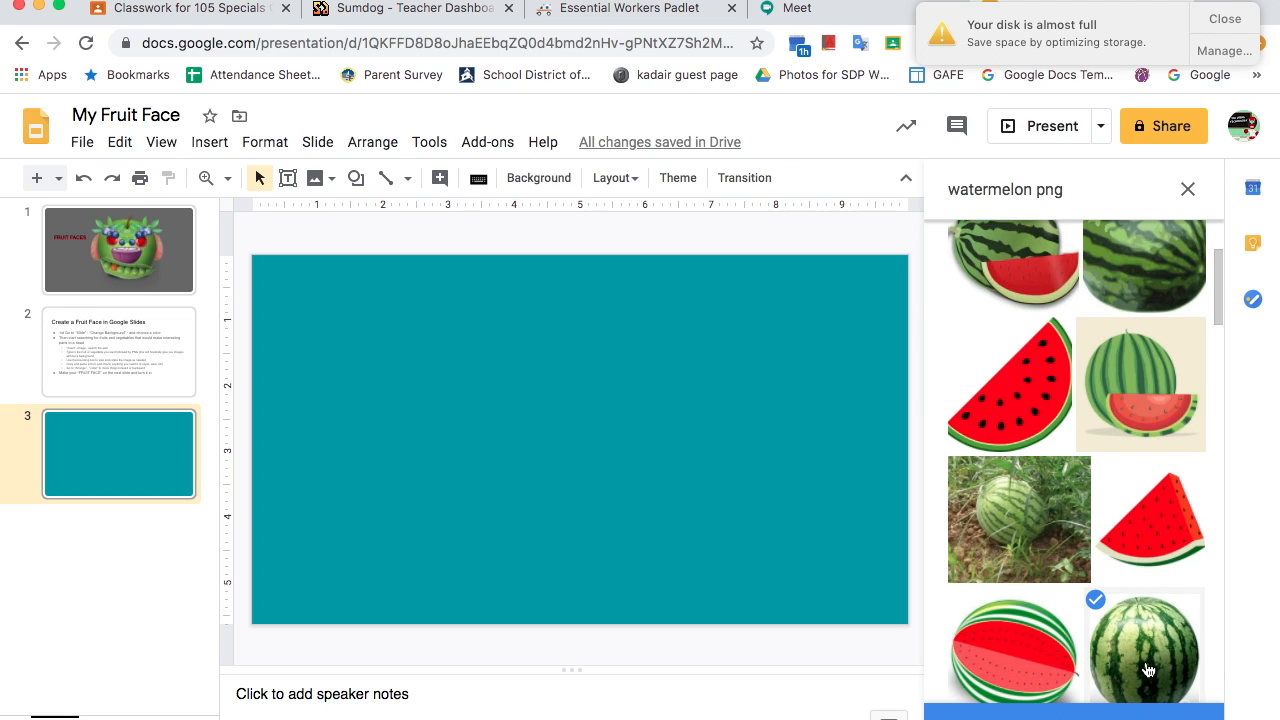
click(1165, 714)
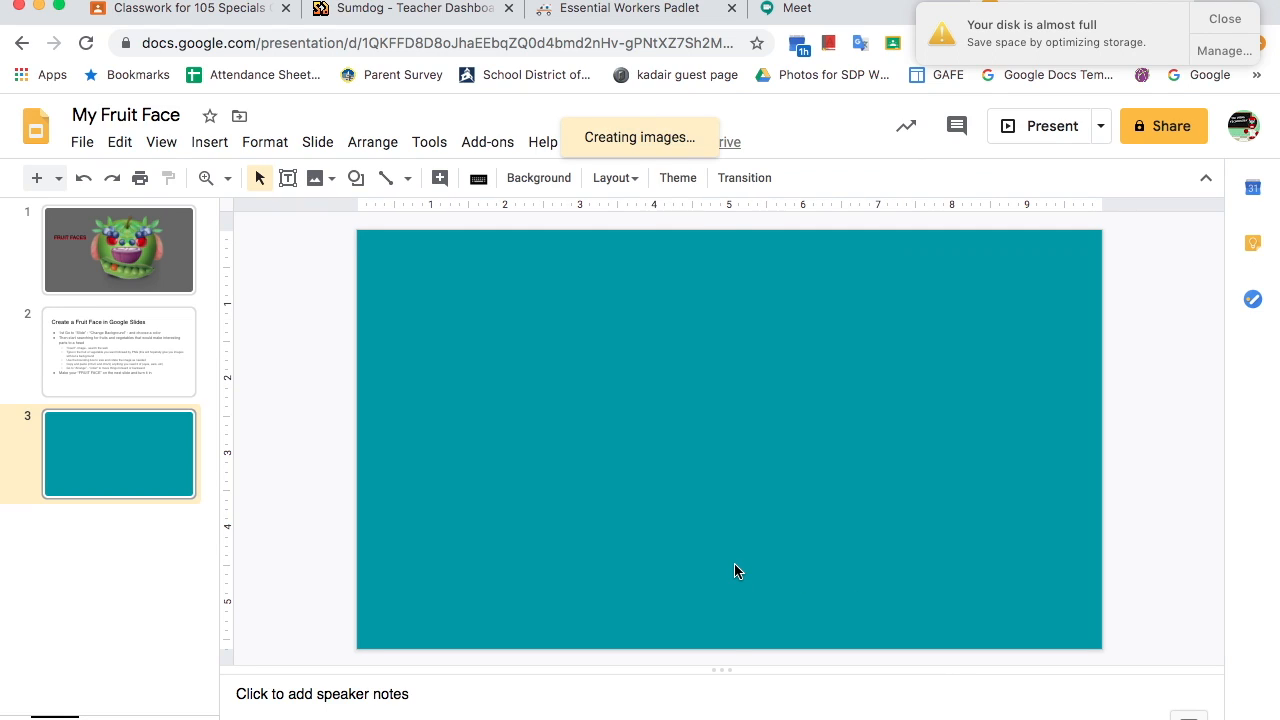
key(Delete)
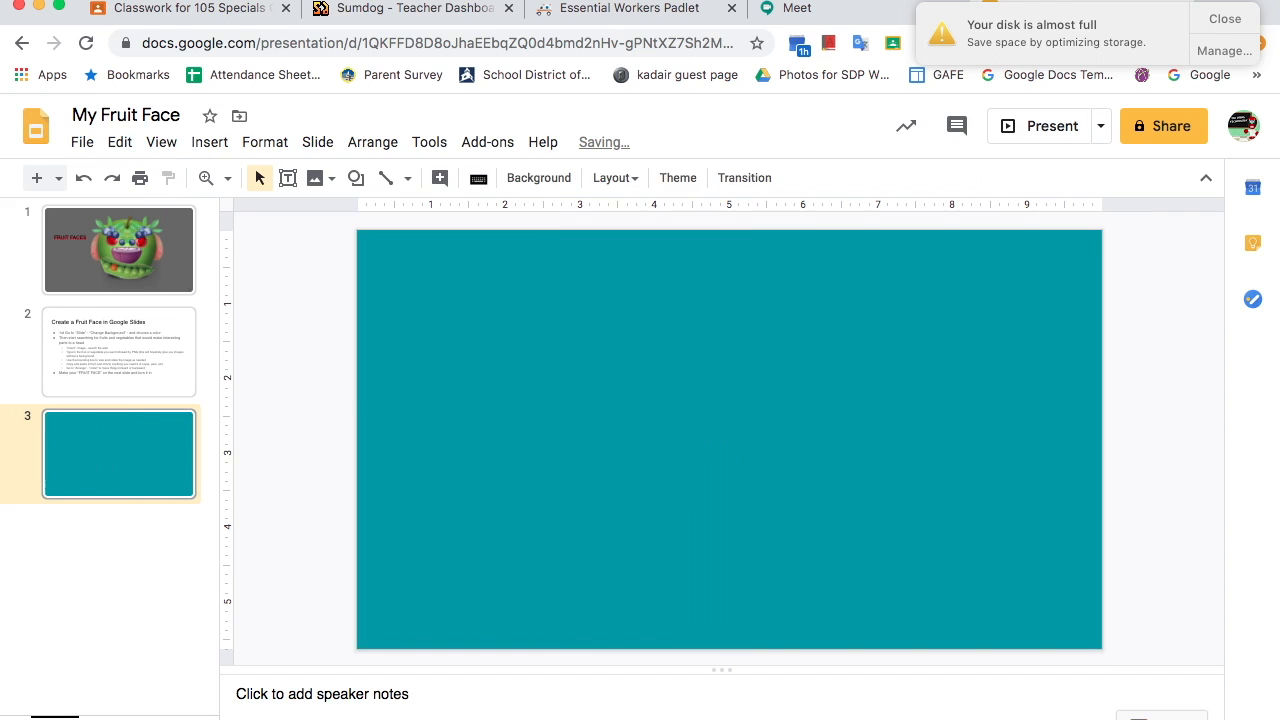
- Insert the whole watermelon with dark diagonal stripes from the web image results for "watermelon png" onto slide 3
click(209, 142)
mouse_move(306, 177)
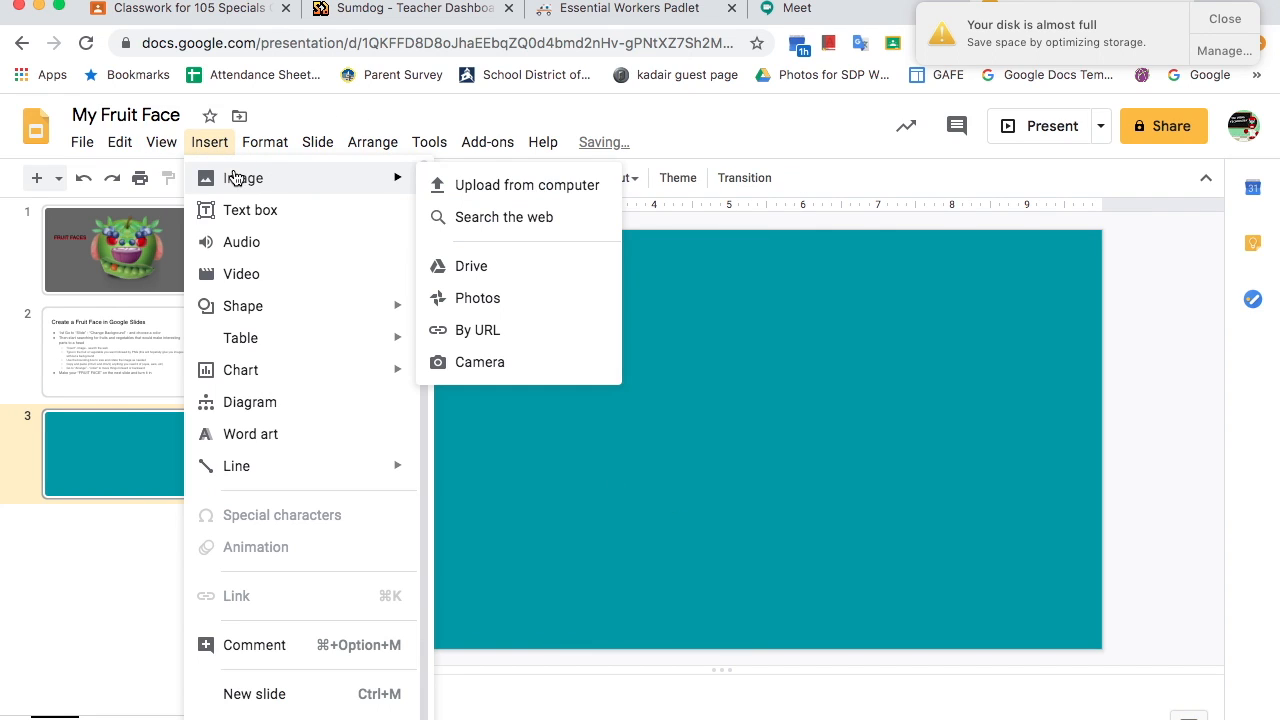
click(477, 214)
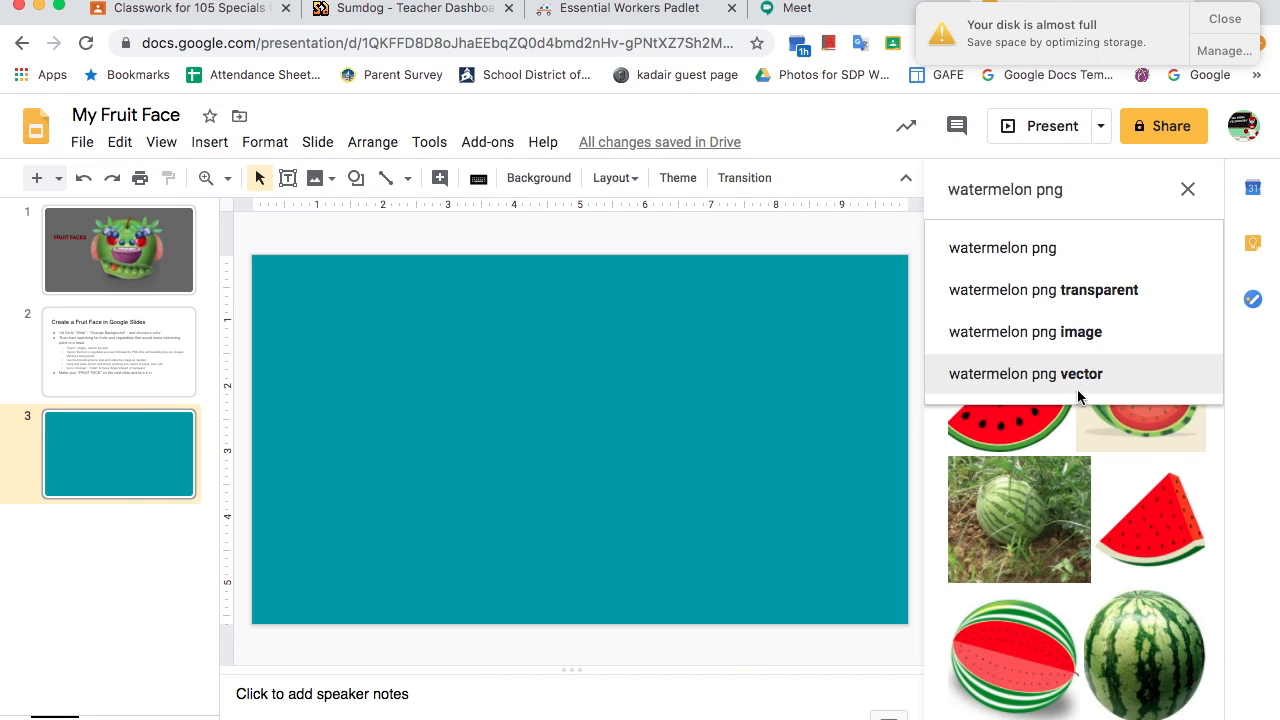
scroll(1068, 486, up, 3)
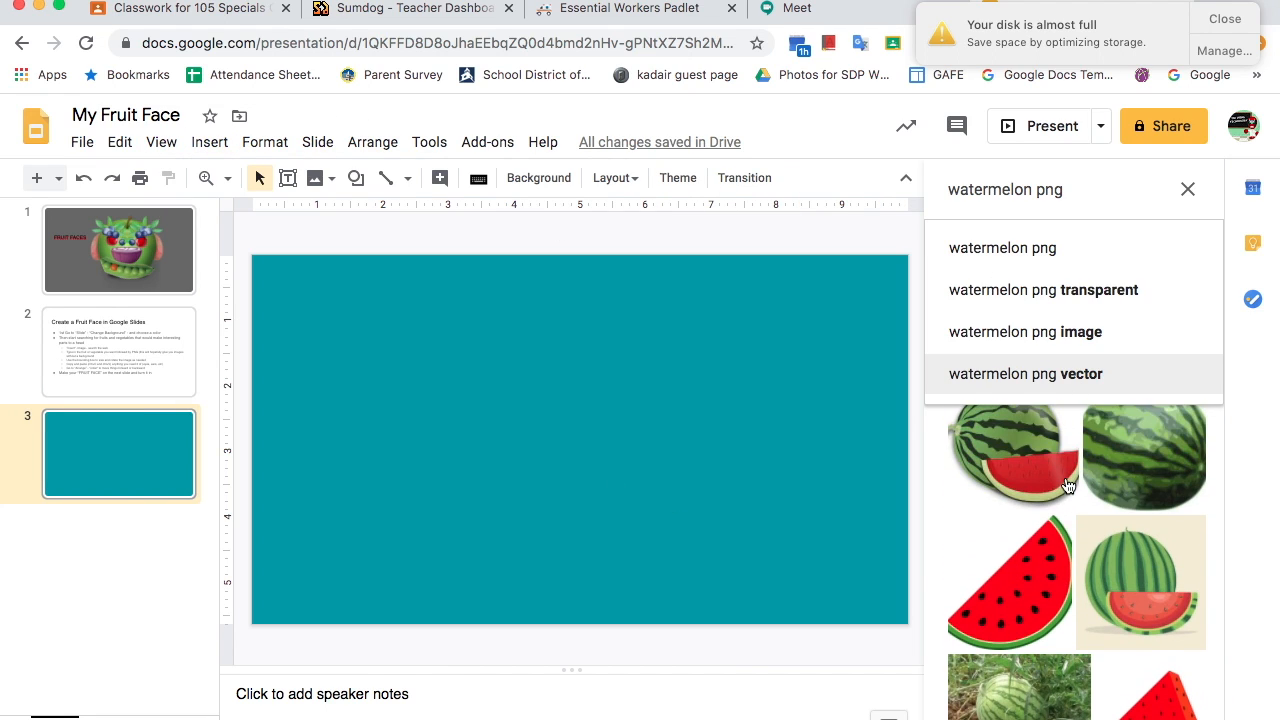
click(1146, 476)
click(1146, 476)
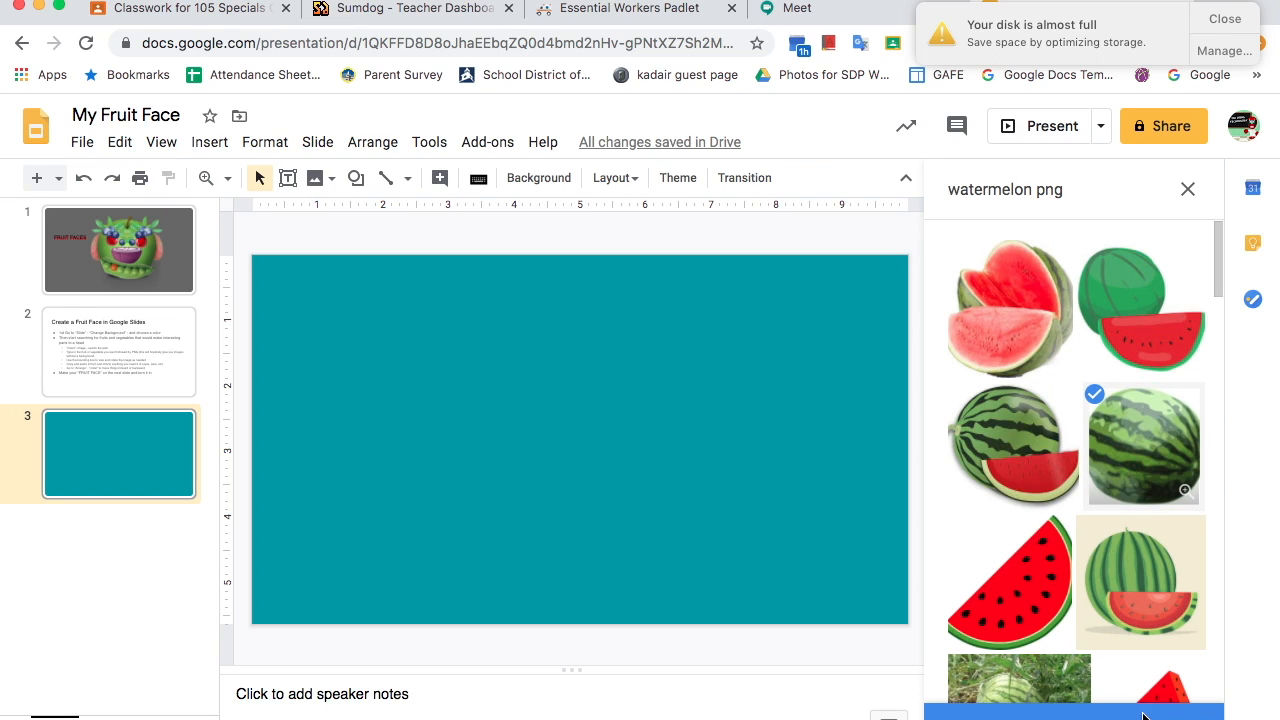
click(1074, 712)
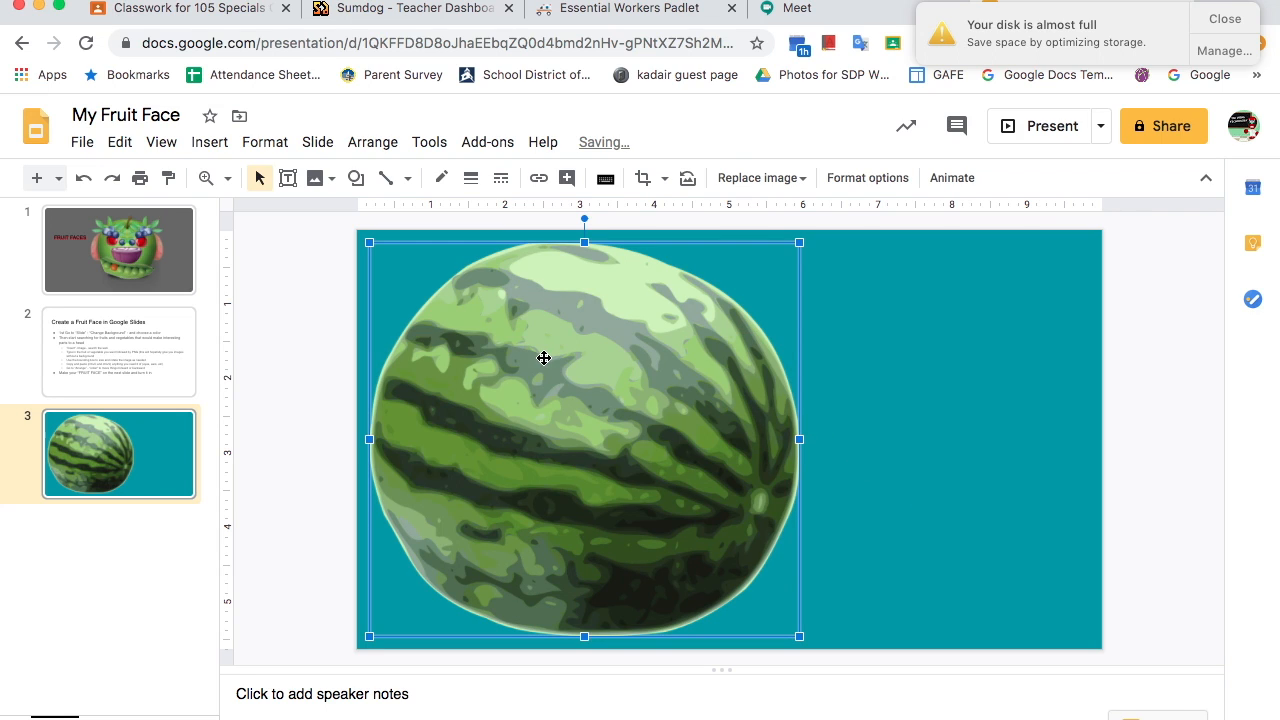
- Shrink the watermelon image proportionally and move it into the right half of the slide
drag(370, 242, 438, 306)
drag(617, 451, 751, 428)
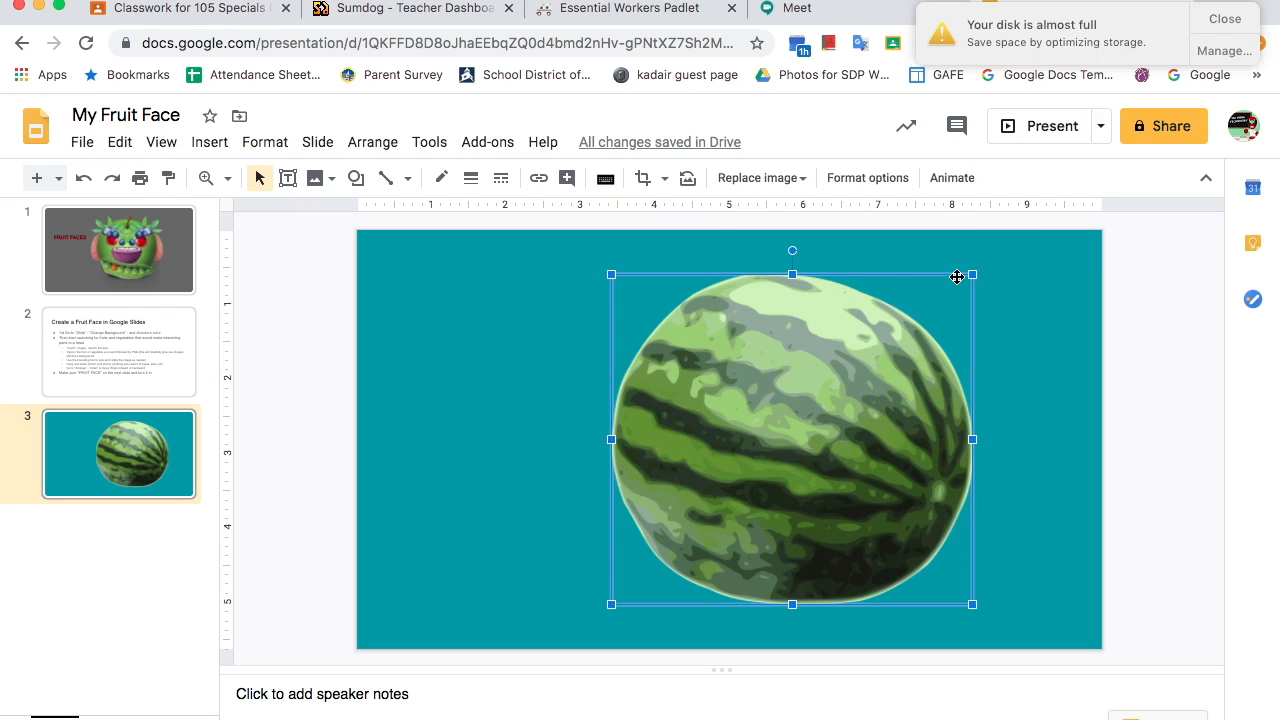
mouse_move(974, 273)
mouse_down()
mouse_move(907, 336)
mouse_move(960, 286)
mouse_up()
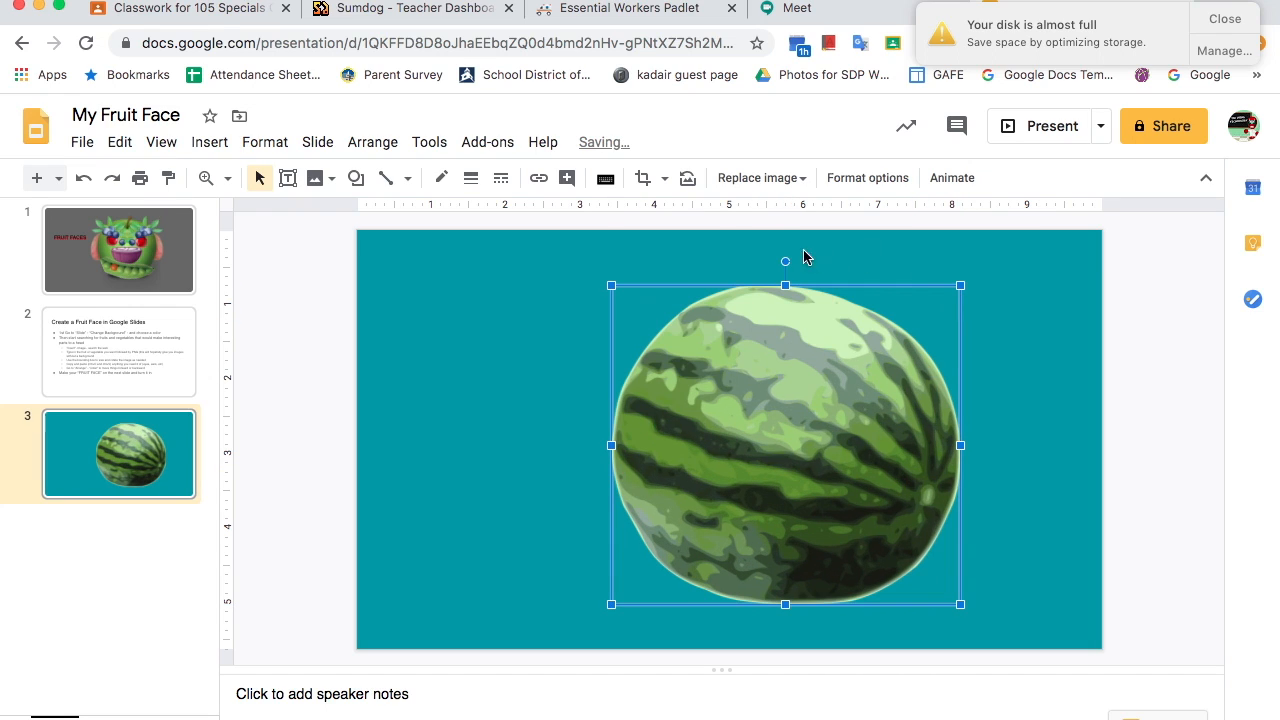
- Rotate the watermelon slightly clockwise and shift it left to about the middle of the slide
mouse_move(786, 262)
mouse_down()
mouse_move(848, 263)
mouse_move(802, 266)
mouse_up()
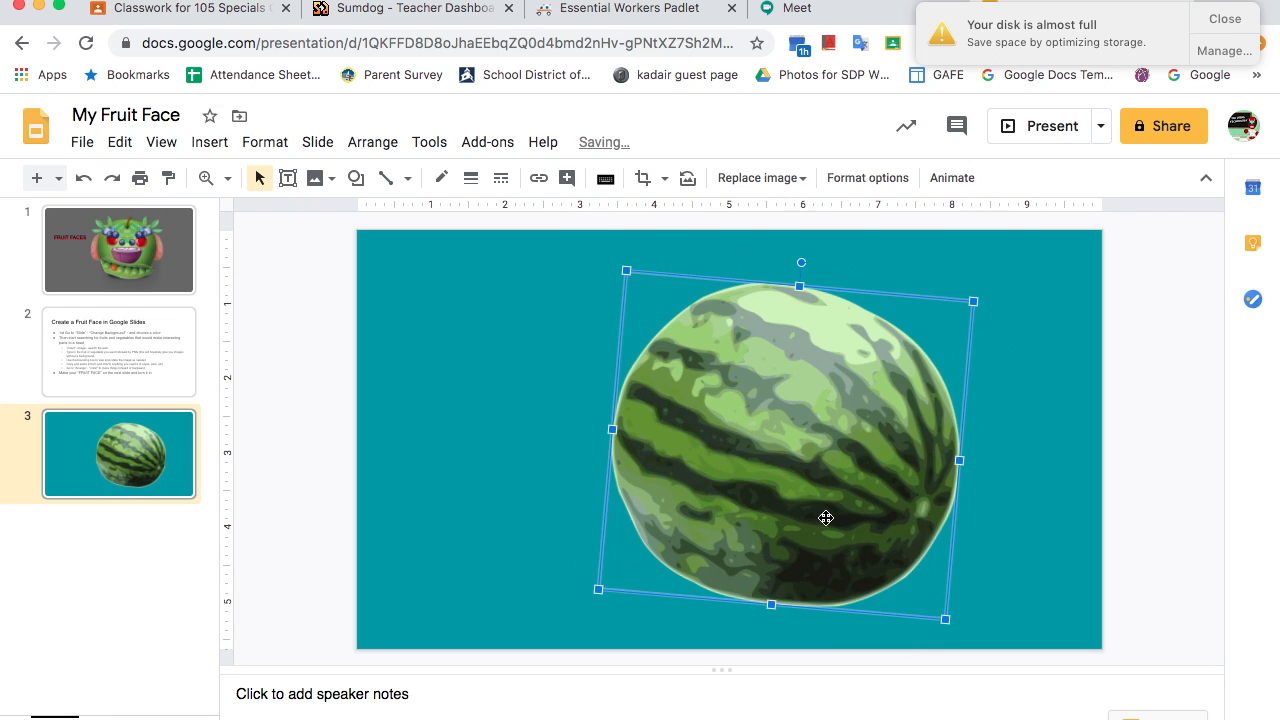
drag(744, 389, 708, 393)
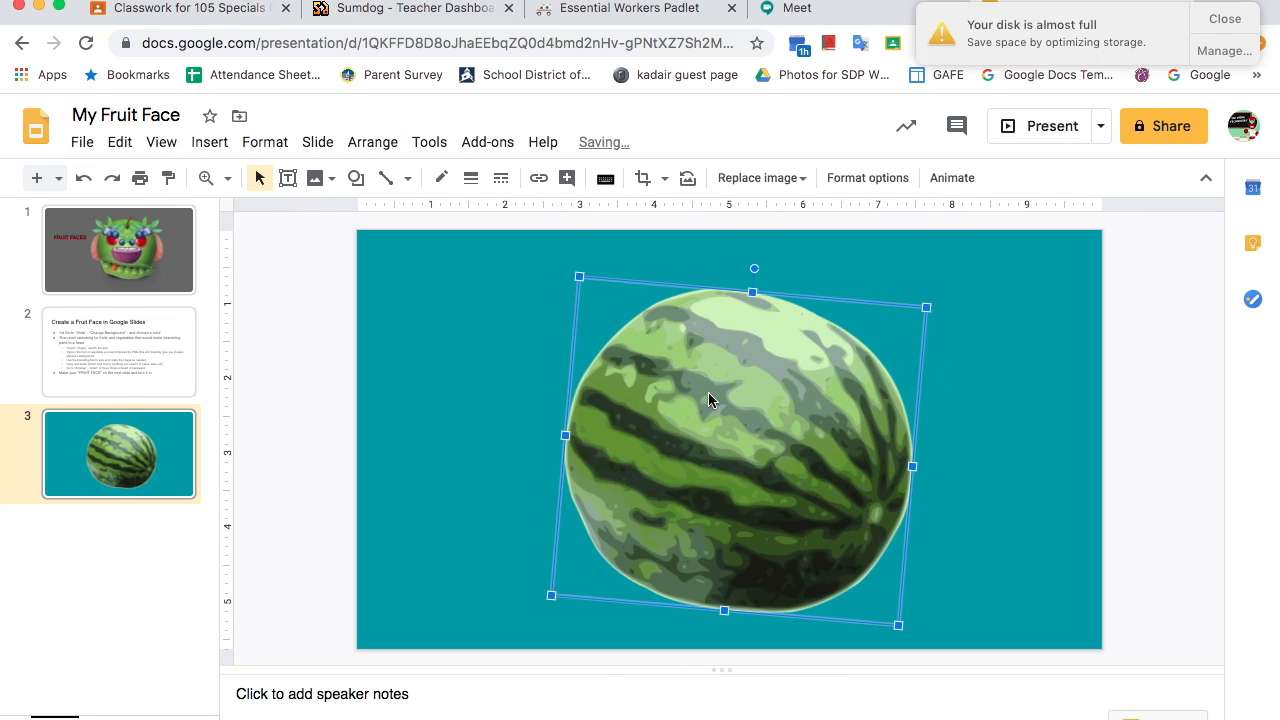
click(277, 332)
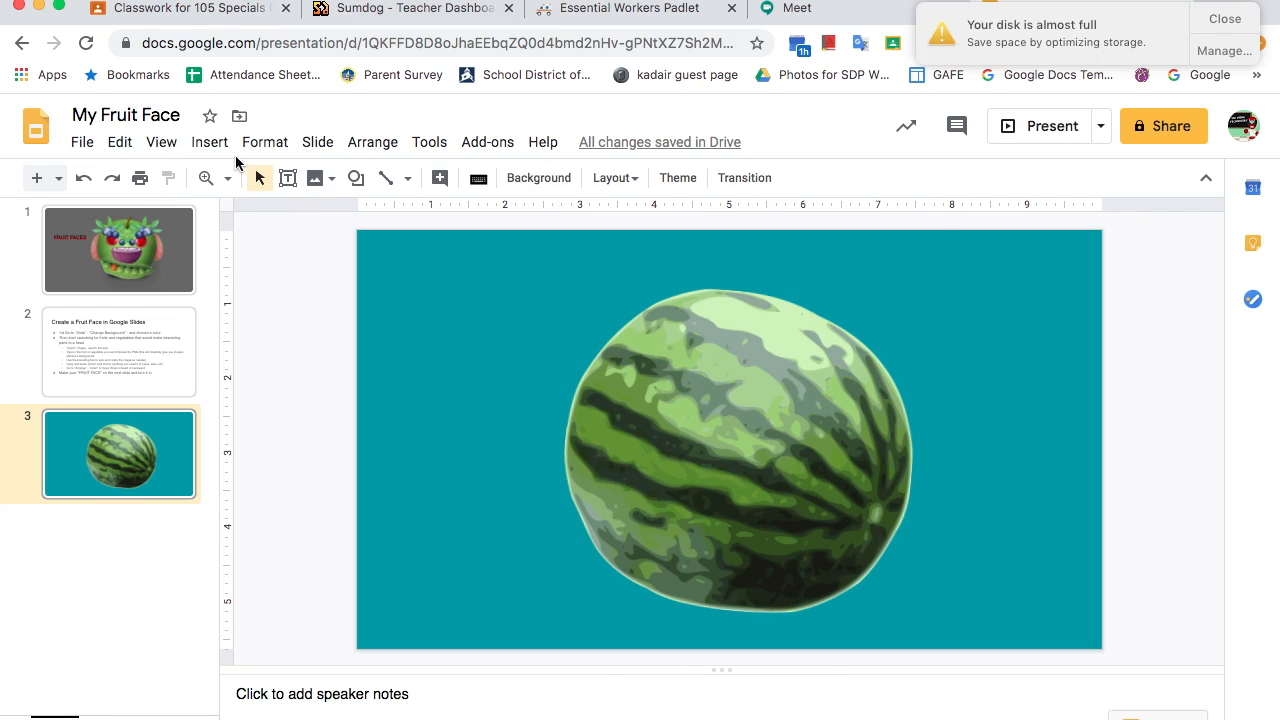
- Search the web for images with the query "olive png"
click(210, 142)
mouse_move(226, 186)
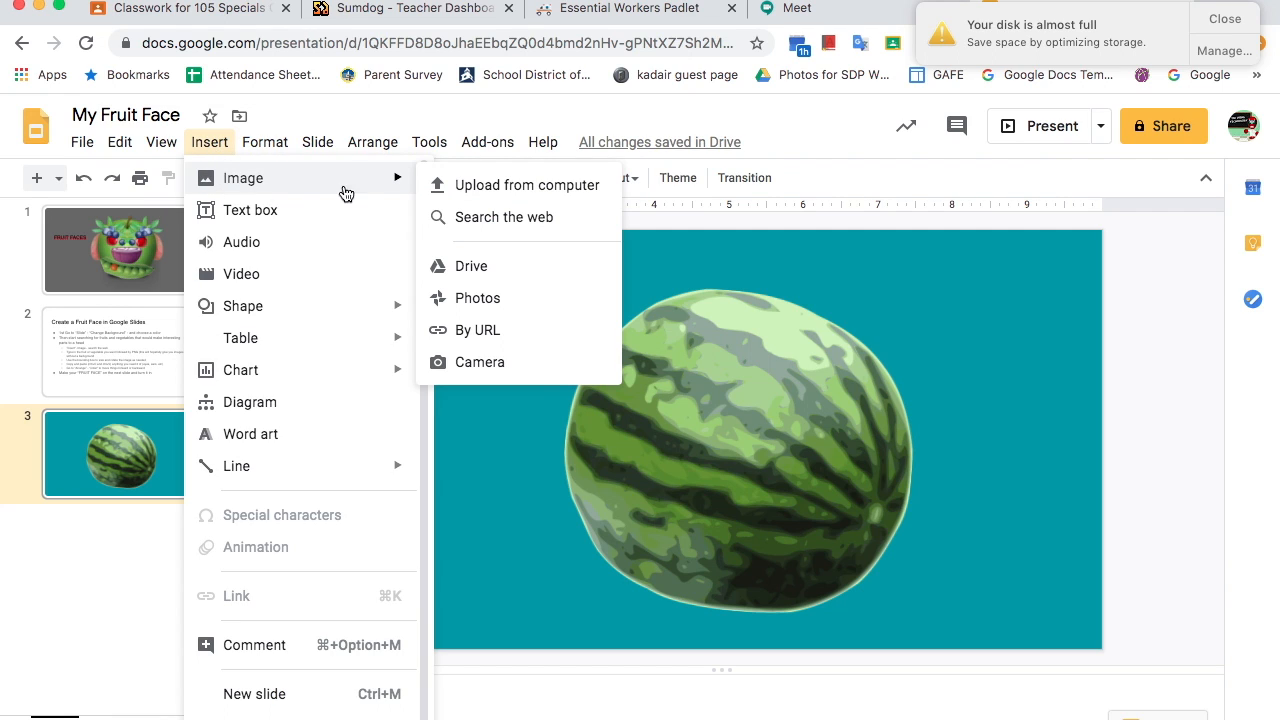
click(458, 228)
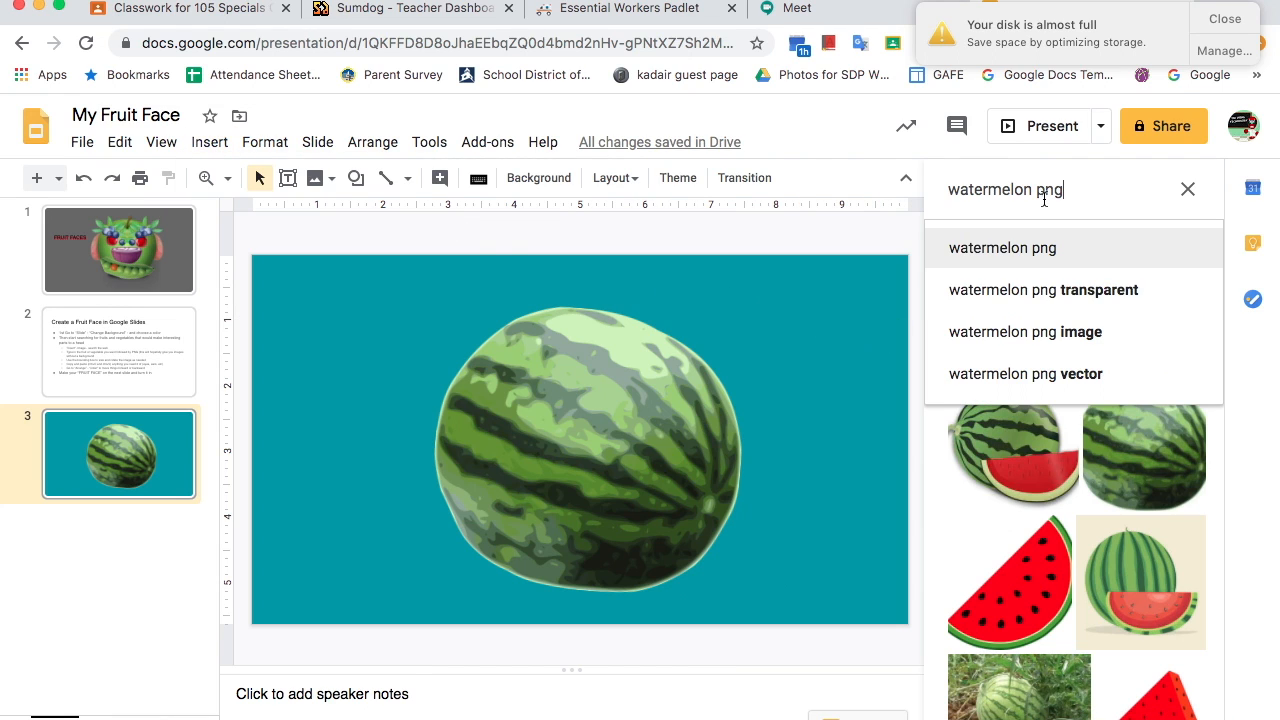
drag(1032, 190, 939, 192)
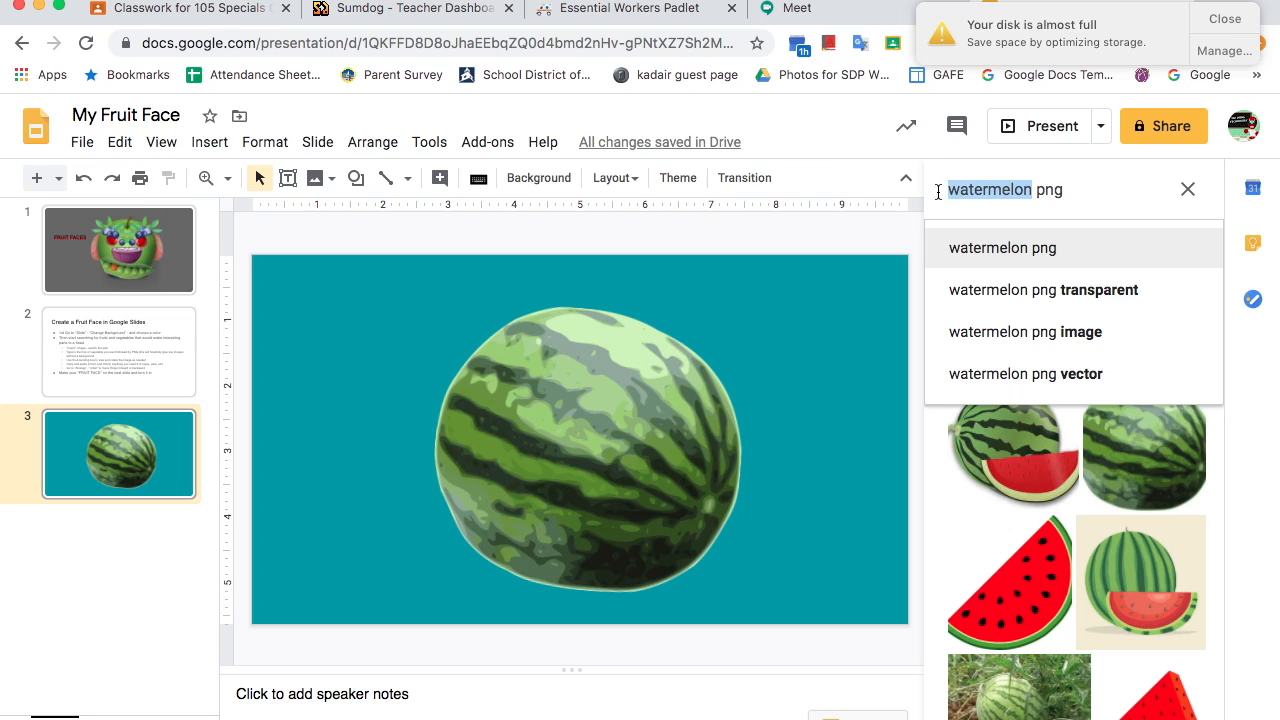
text(olive)
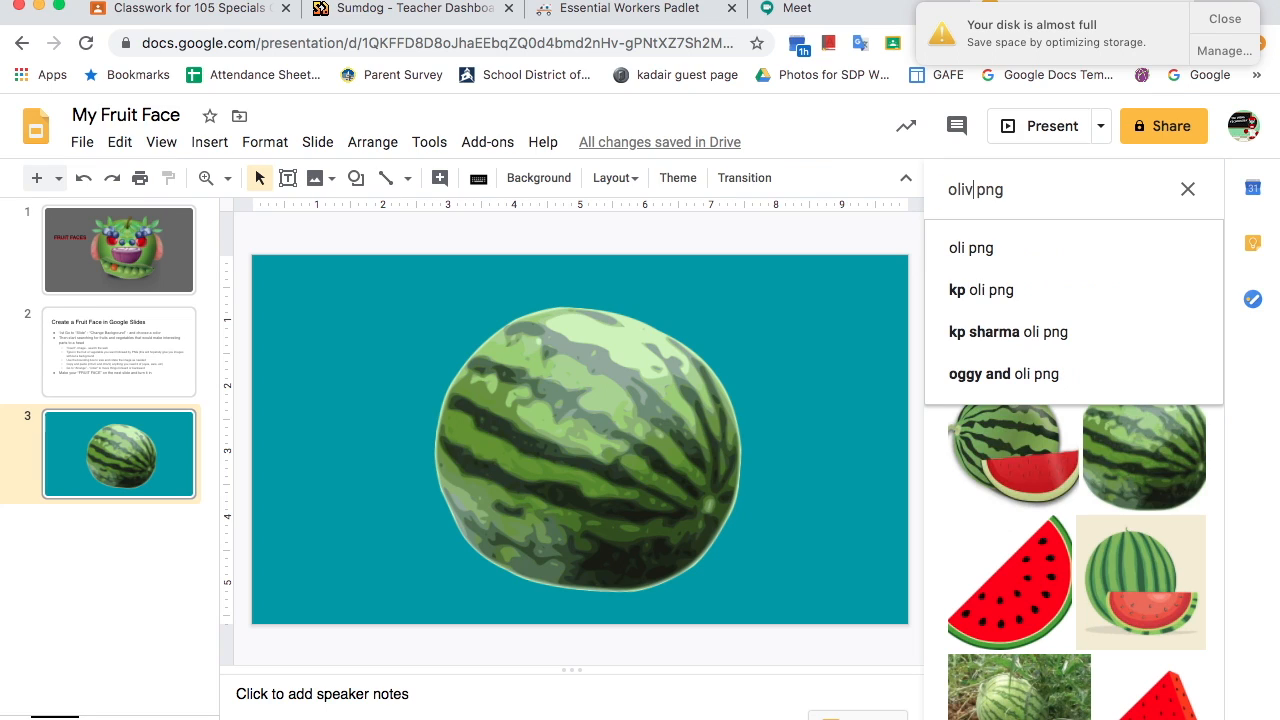
key(Return)
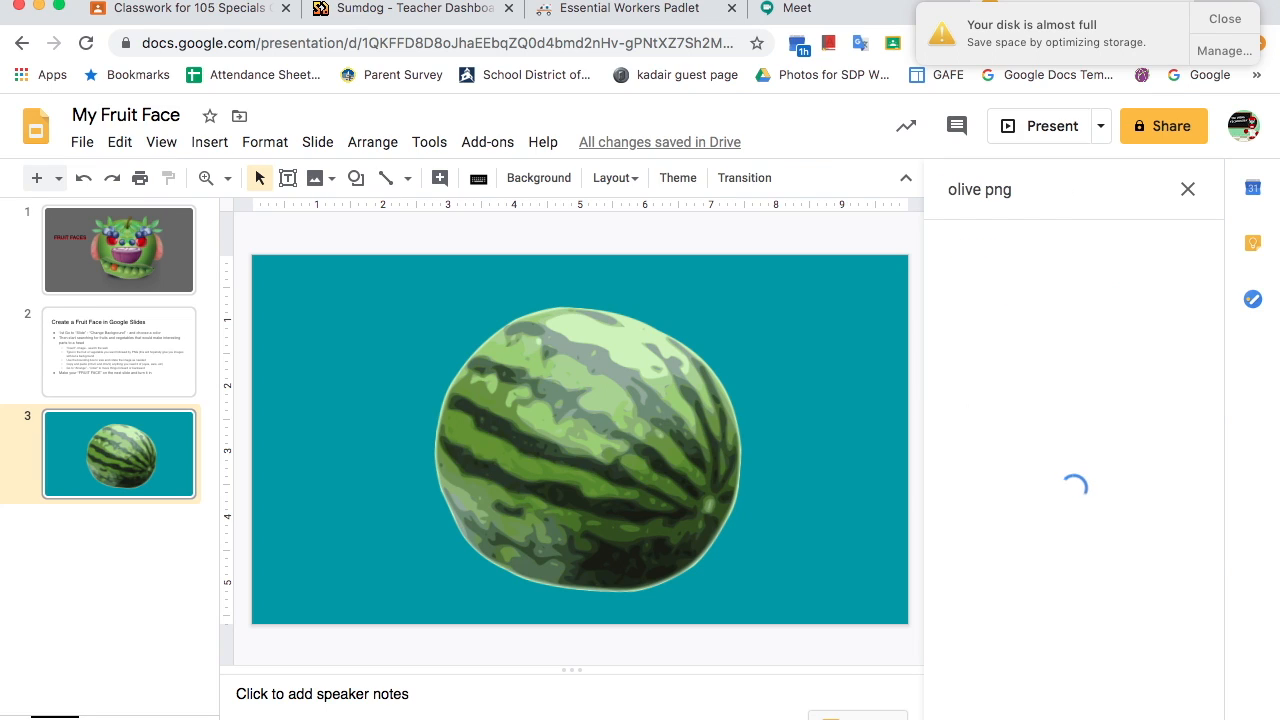
- Insert the single pitted black olive drawing from the "olive png" web image results onto slide 3
scroll(1082, 437, down, 3)
scroll(1082, 437, down, 5)
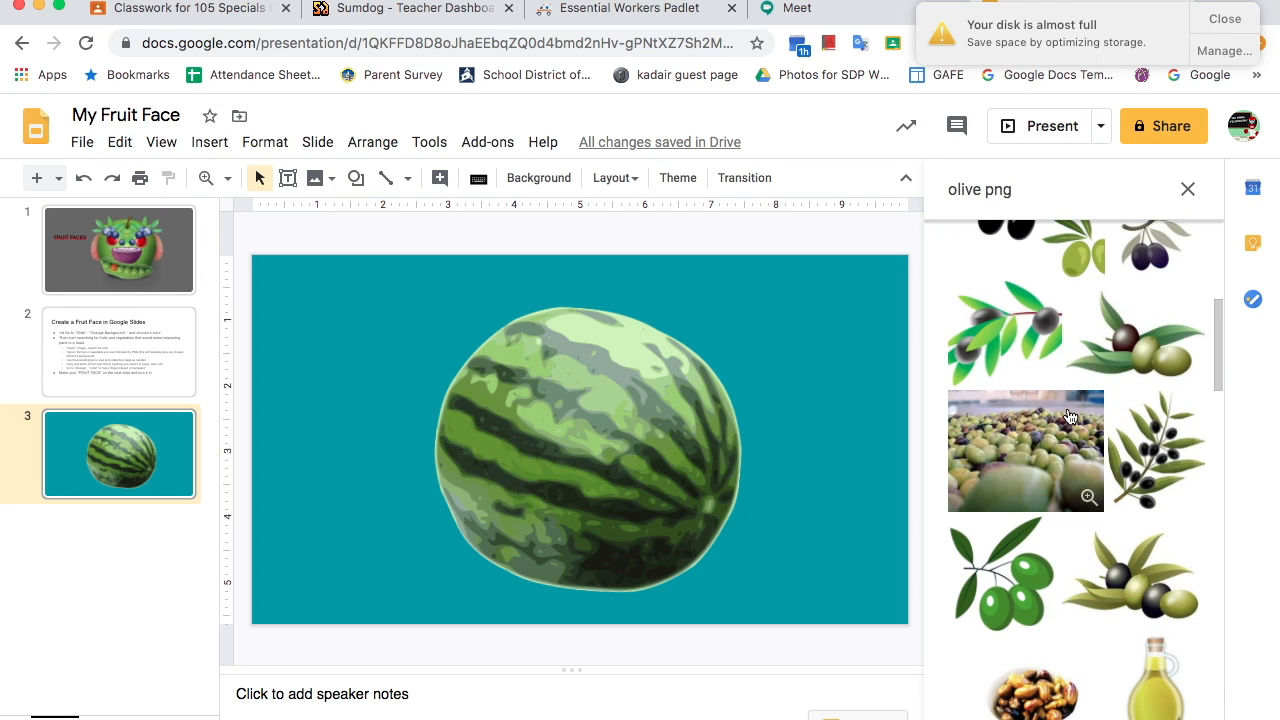
scroll(1069, 416, down, 10)
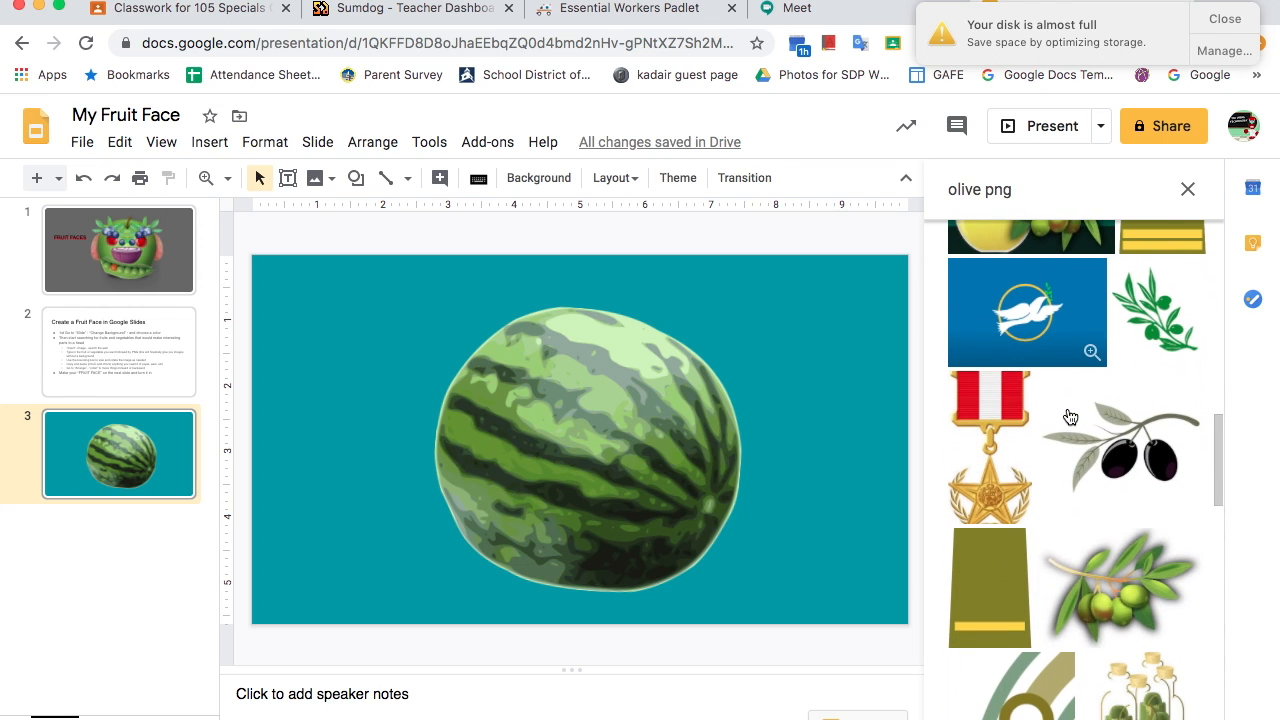
scroll(1069, 416, down, 7)
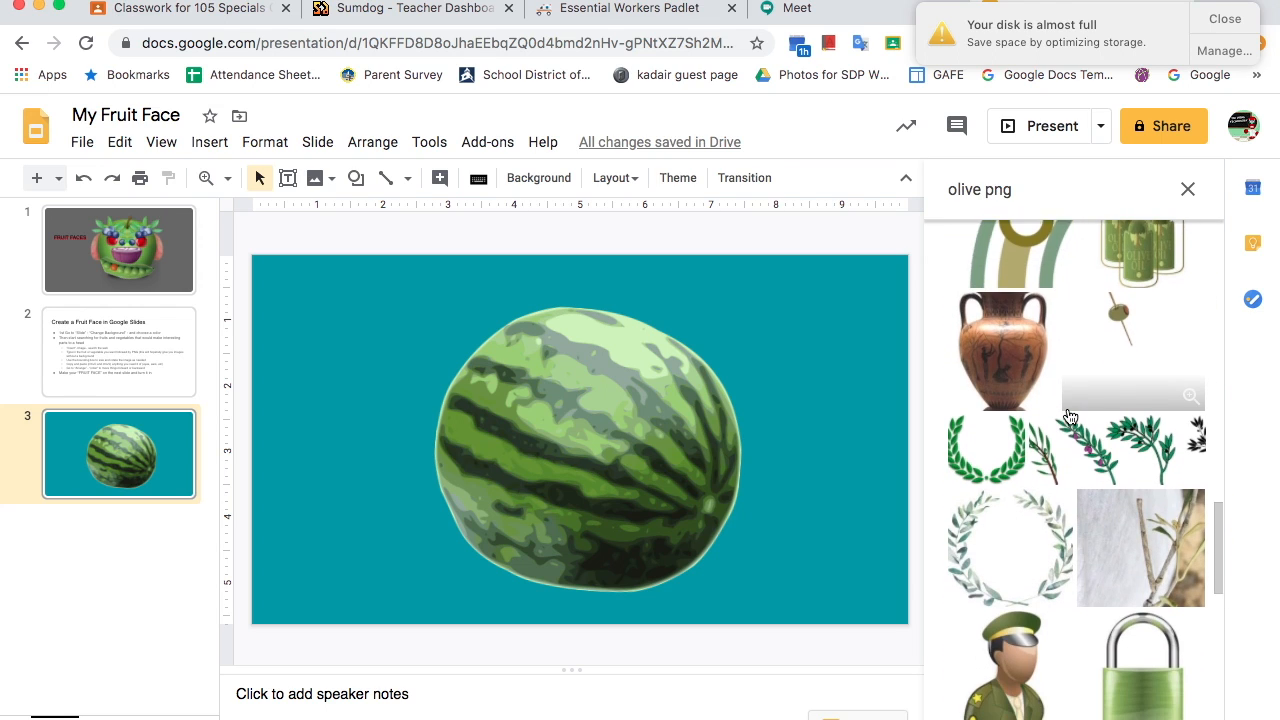
scroll(1069, 416, down, 10)
scroll(1069, 416, down, 10)
scroll(1069, 416, down, 8)
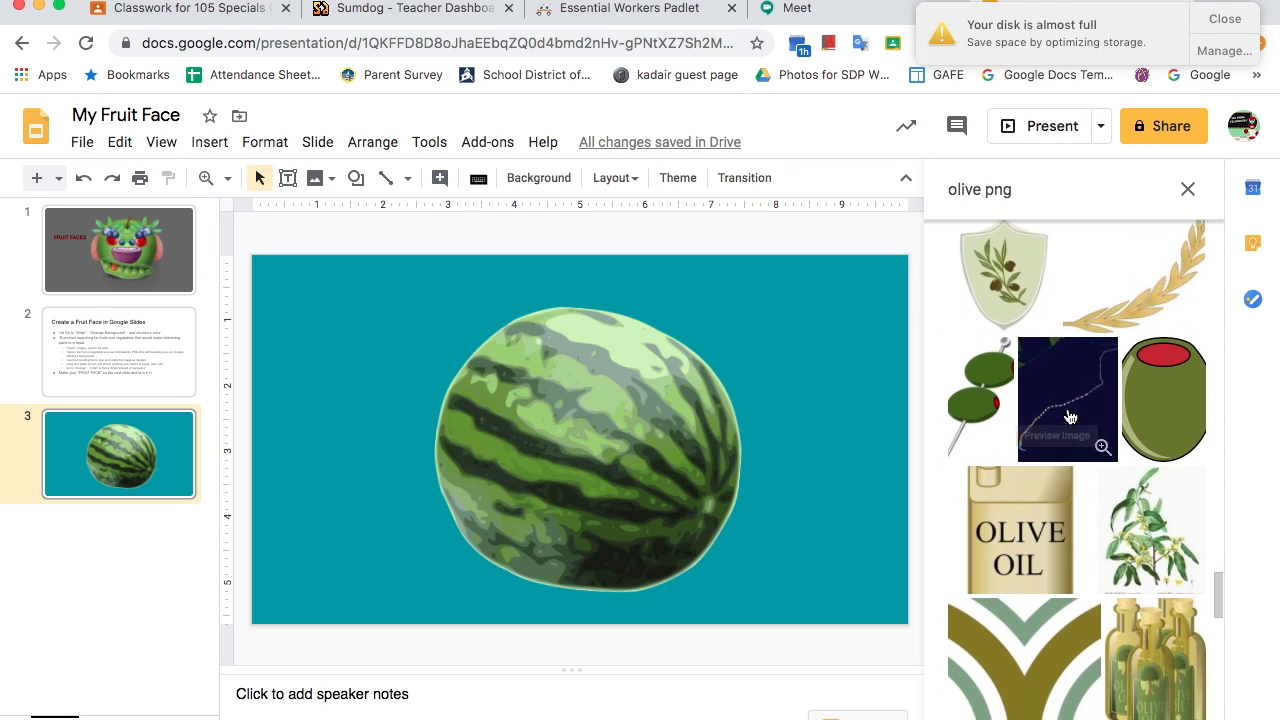
scroll(1069, 416, down, 5)
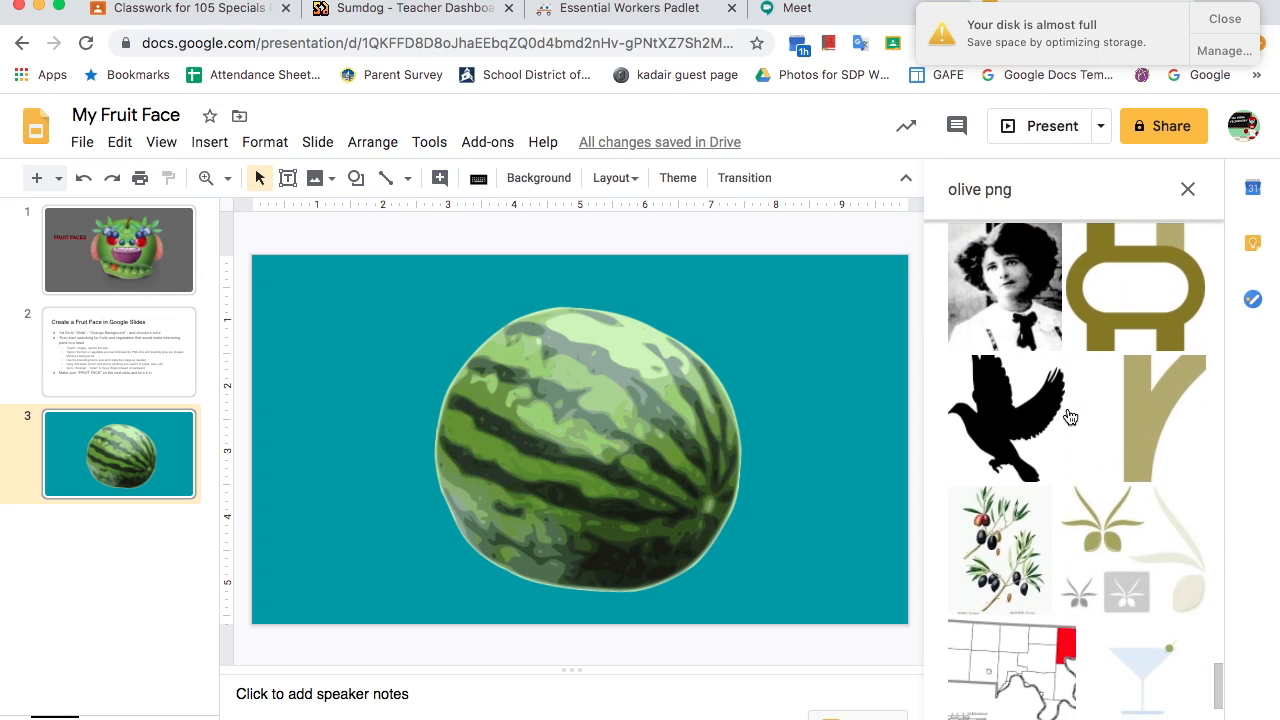
scroll(1069, 416, up, 15)
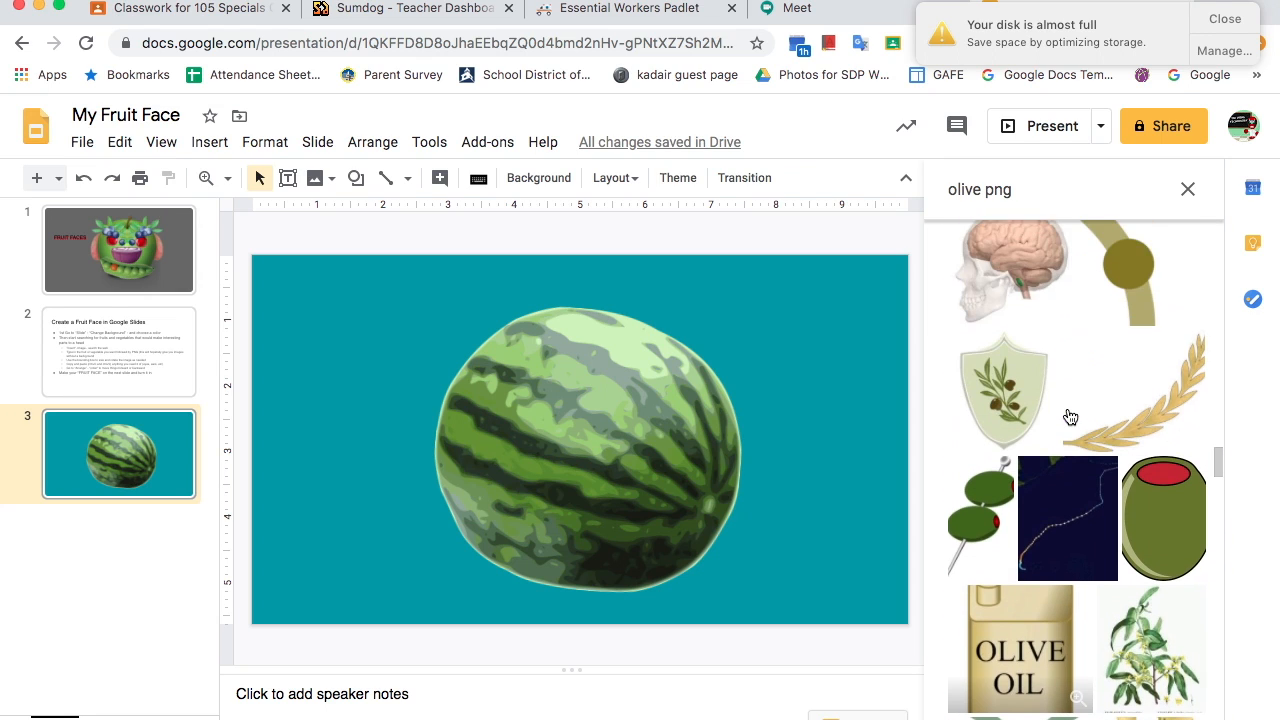
scroll(1069, 416, up, 3)
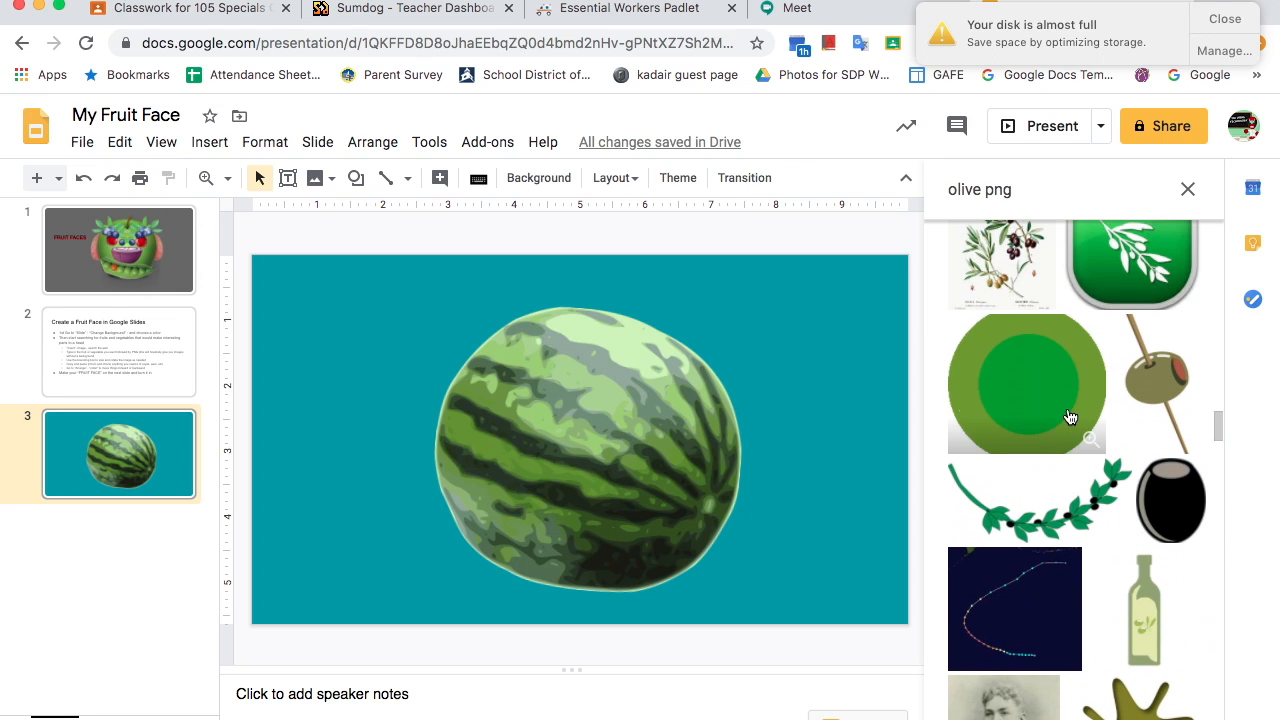
click(1160, 503)
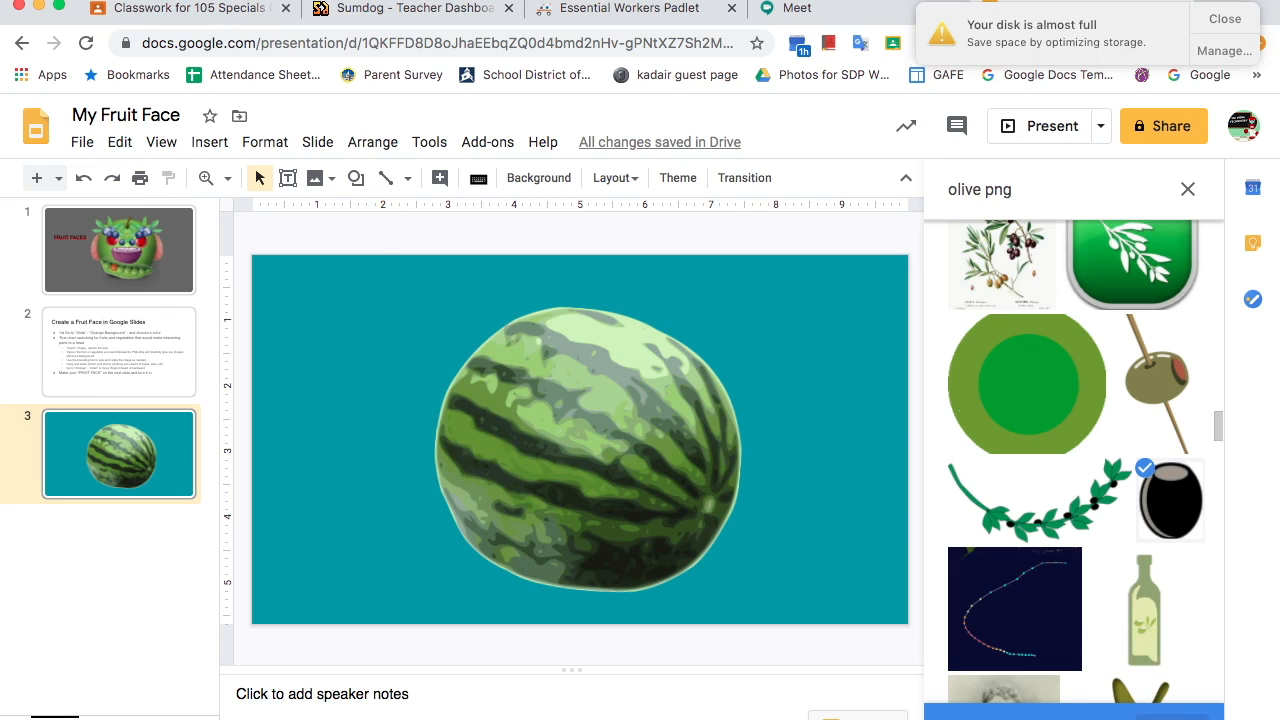
click(929, 706)
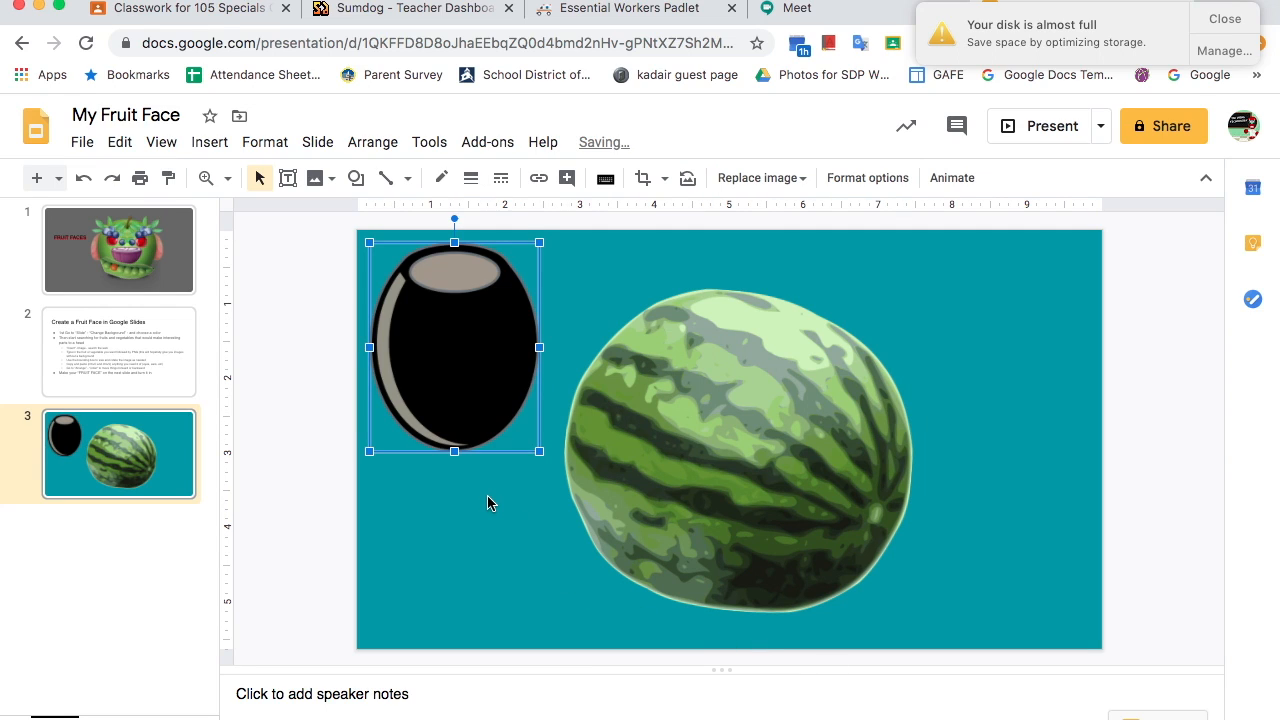
- Shrink the black olive, tilt it clockwise and place it on the upper left part of the watermelon as an eye
drag(464, 352, 489, 386)
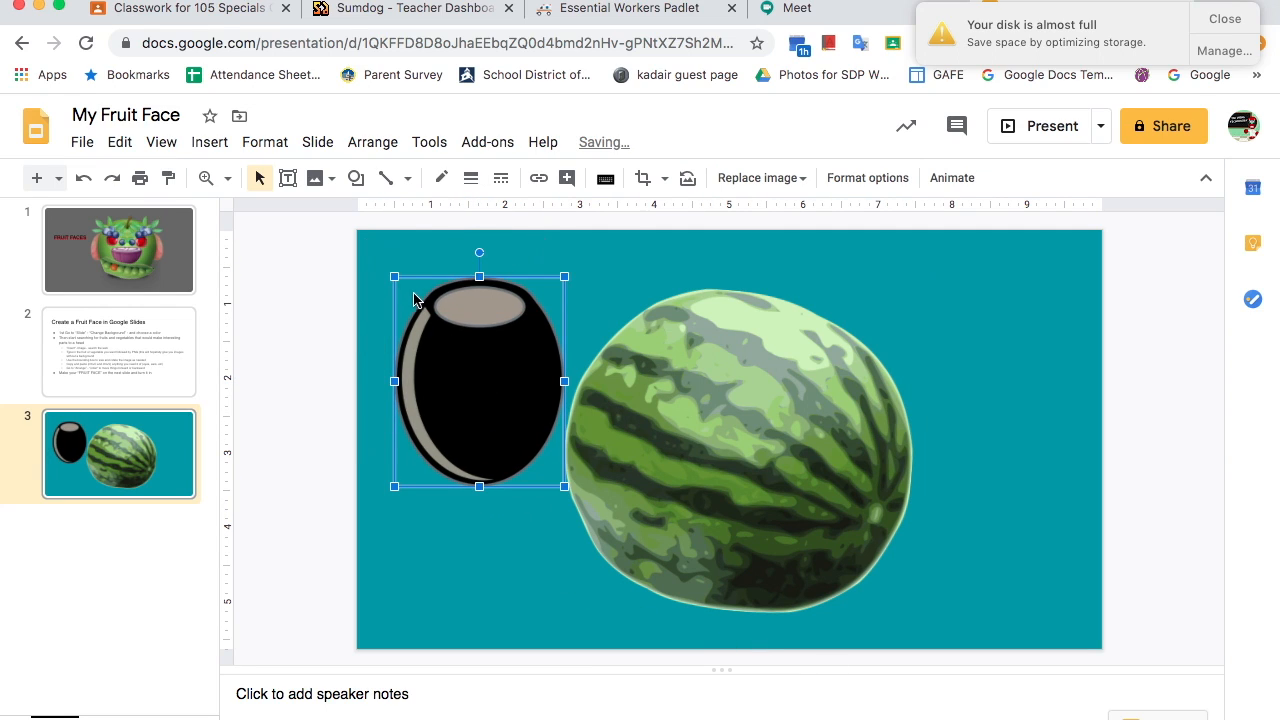
drag(394, 276, 579, 388)
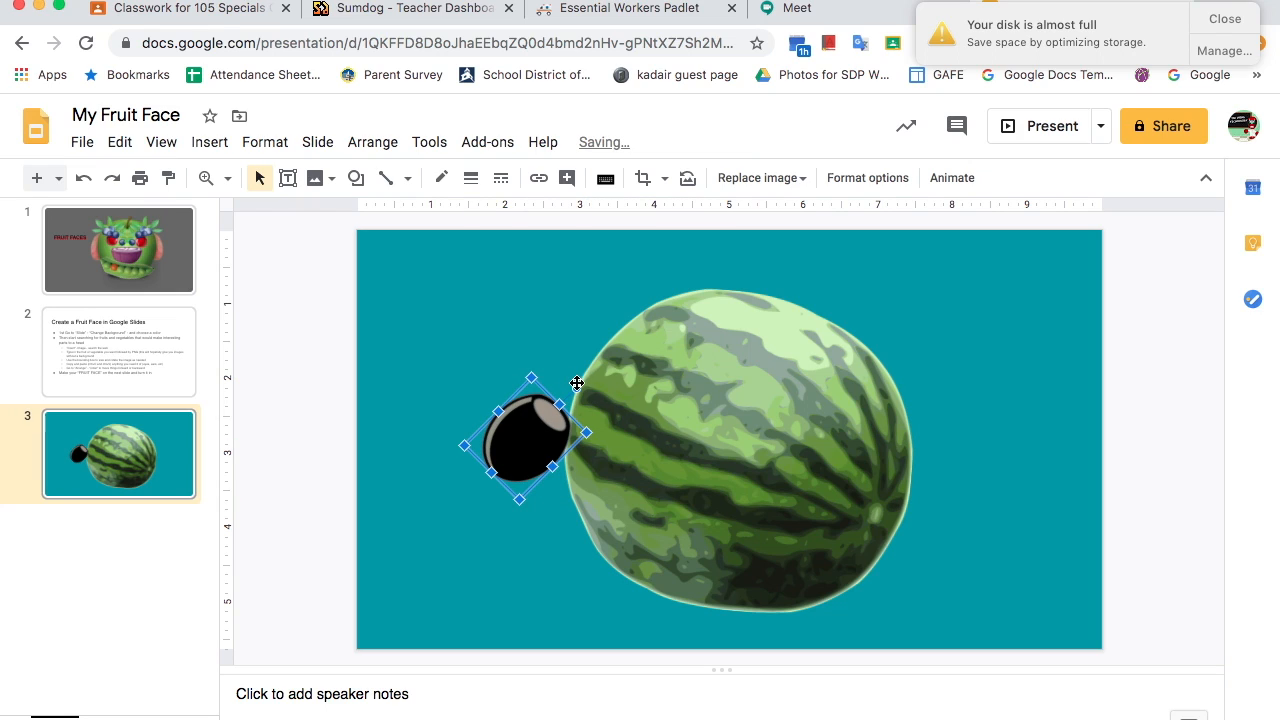
drag(591, 430, 675, 415)
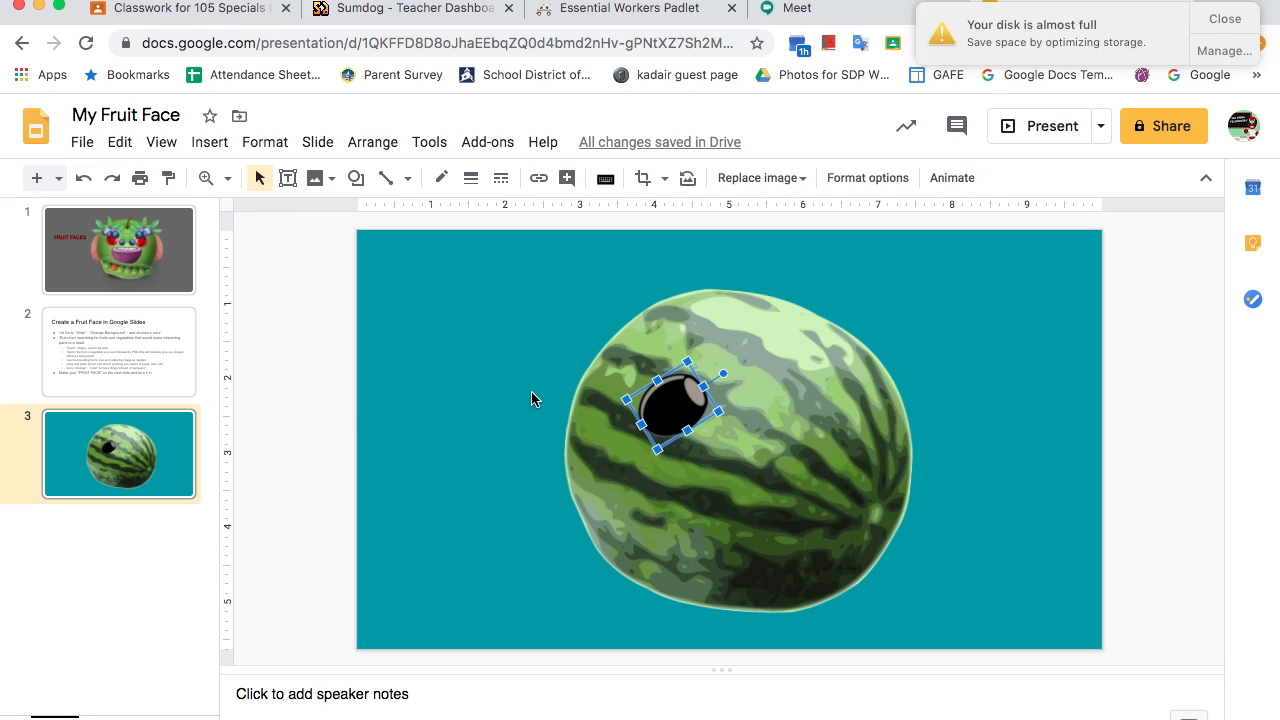
- Duplicate the olive eye, place the copy level with it on the watermelon's right half and flip the copy horizontally
key(super+v)
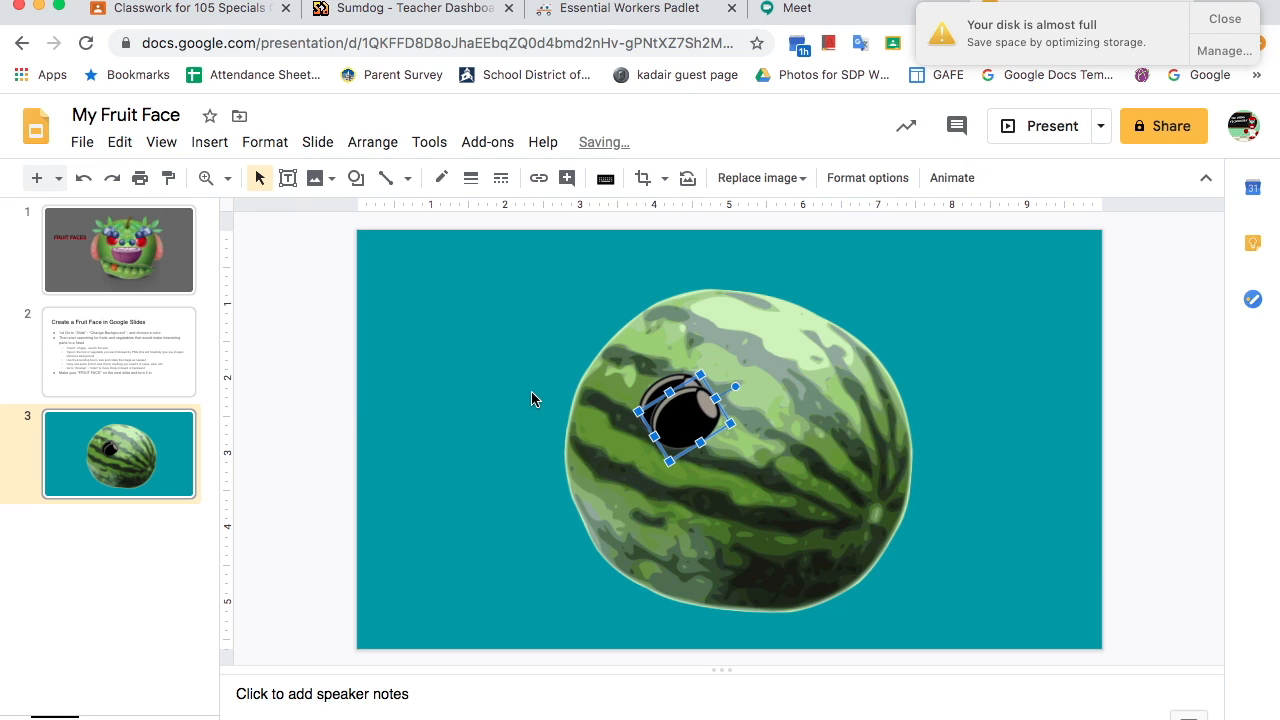
drag(682, 413, 800, 407)
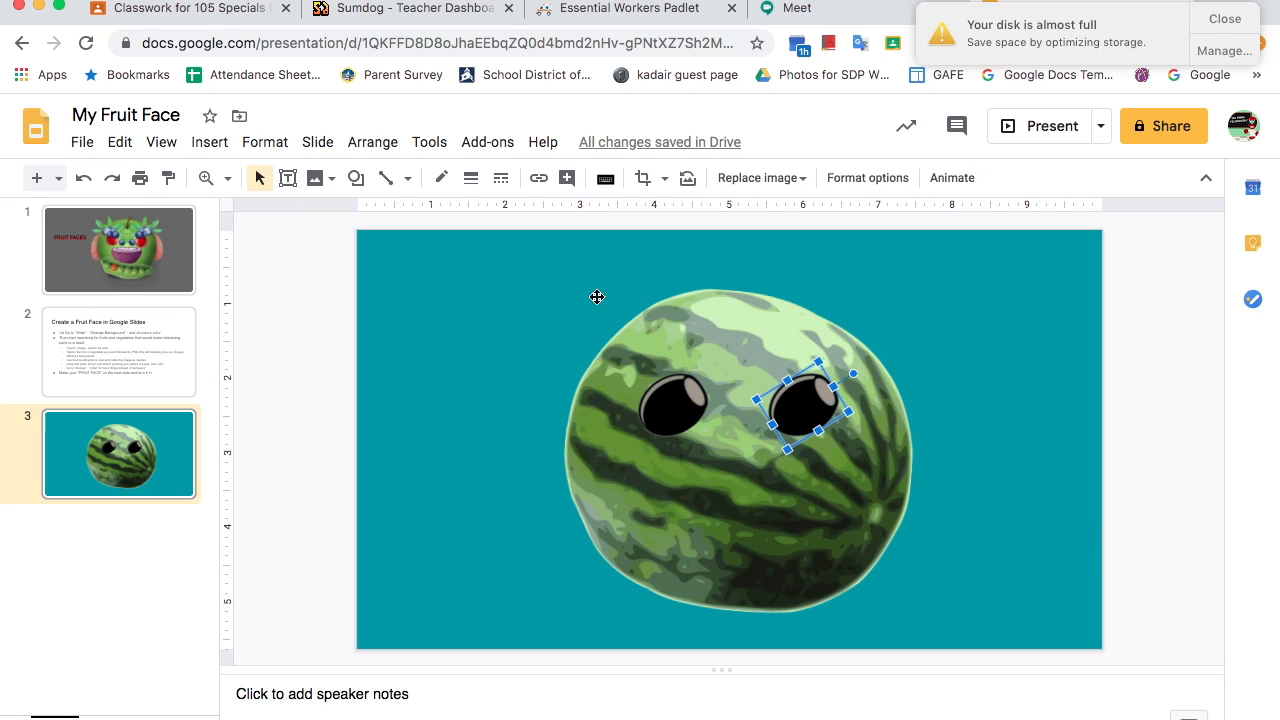
click(371, 150)
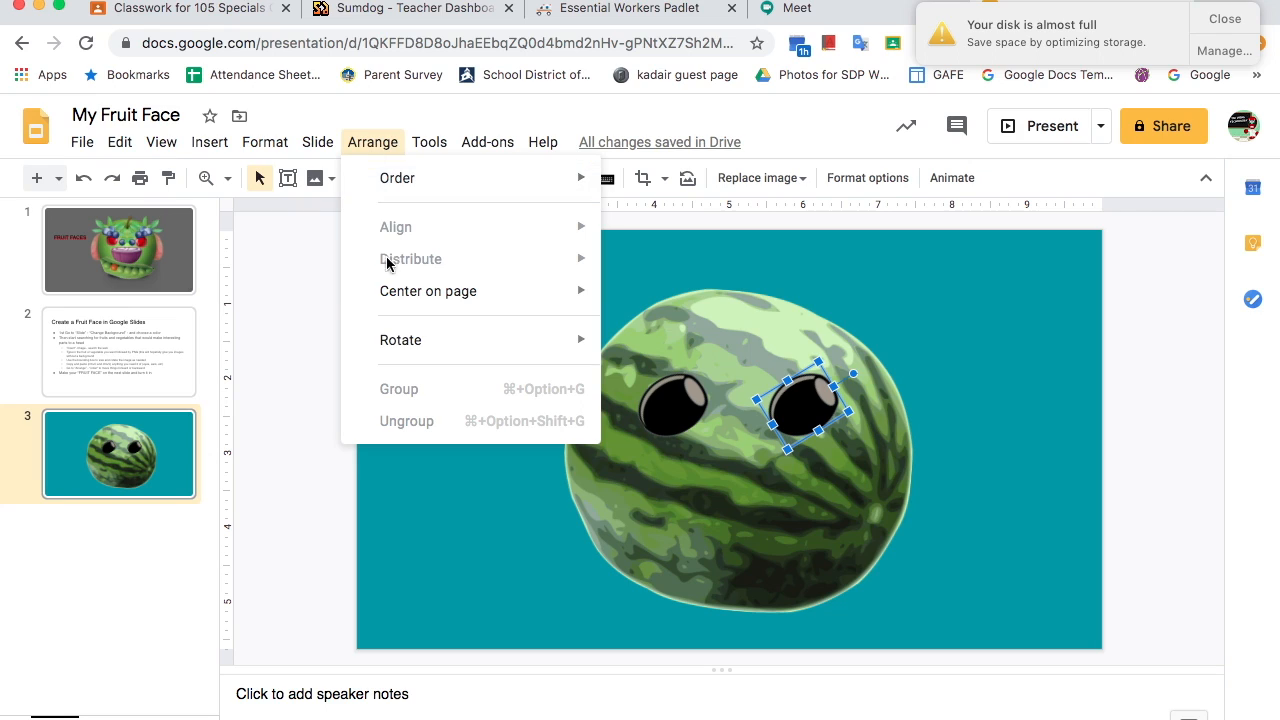
mouse_move(474, 350)
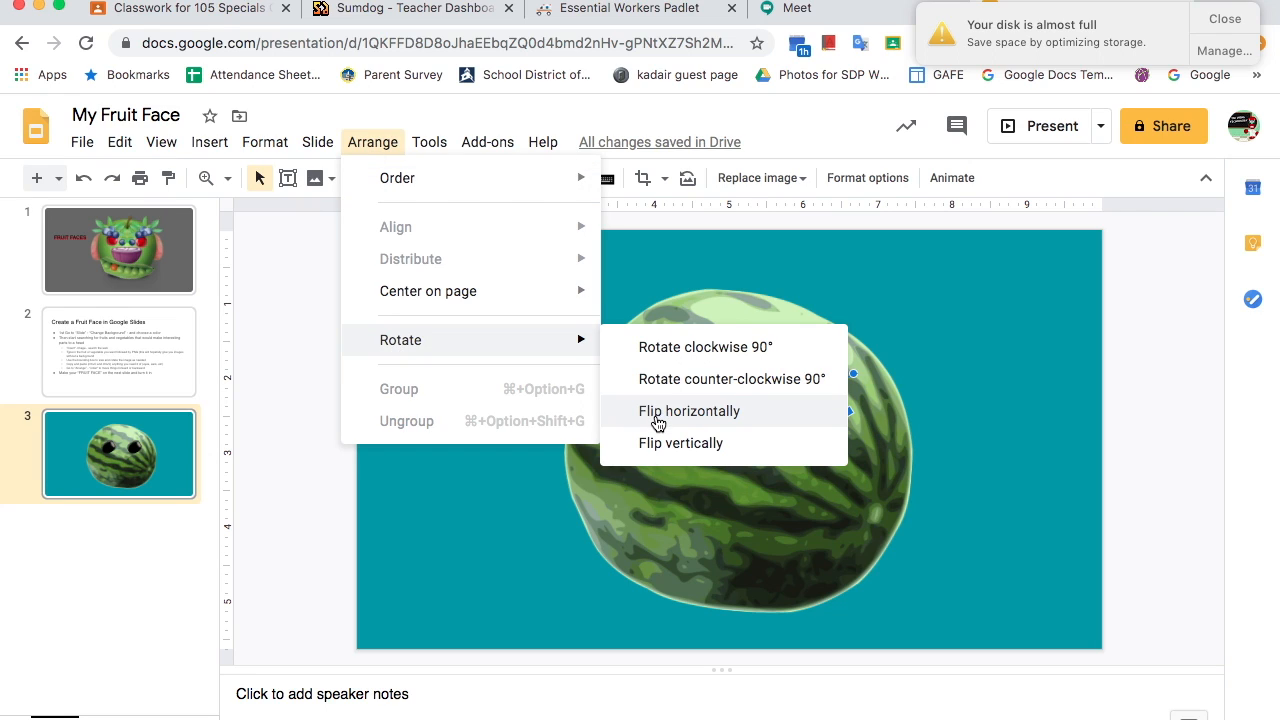
click(657, 420)
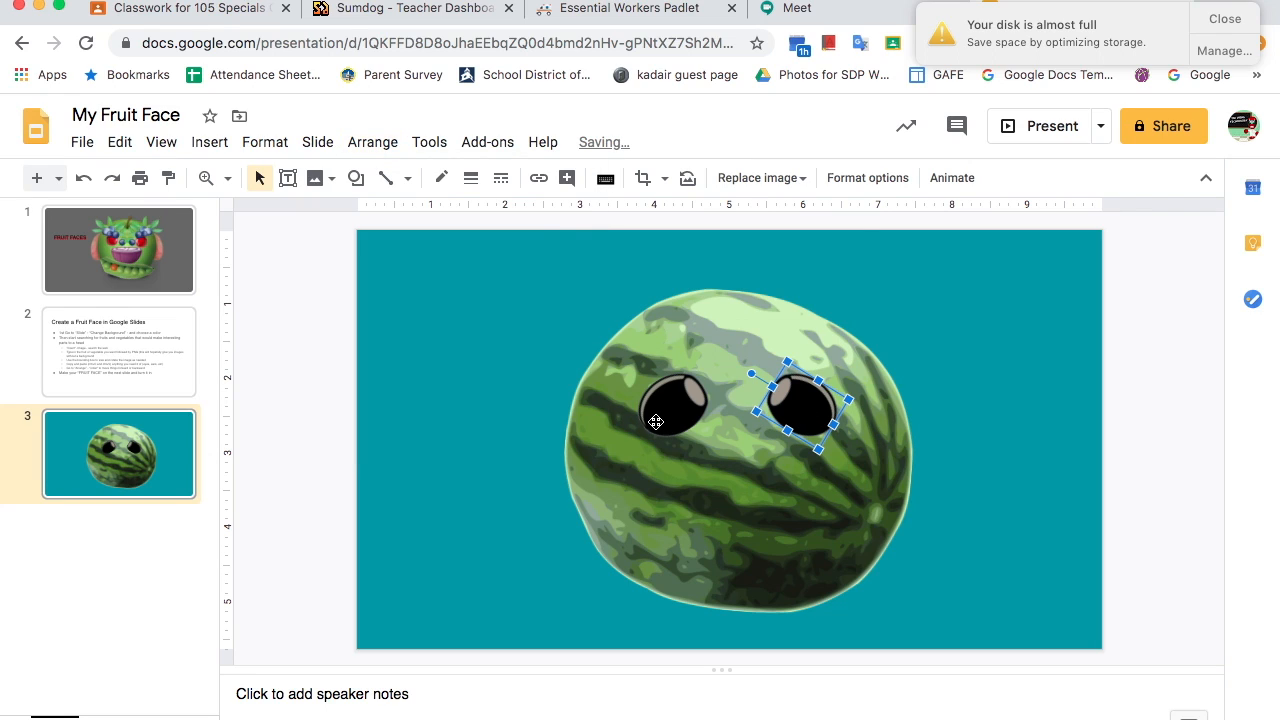
click(446, 508)
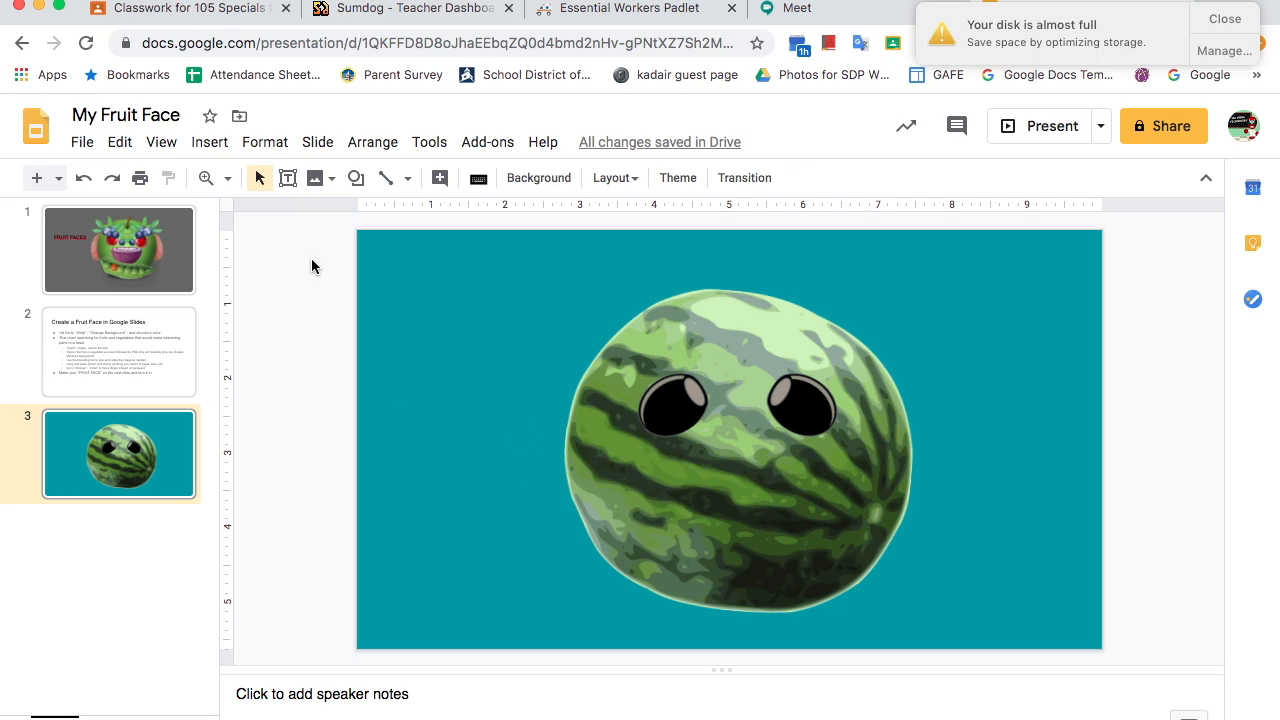
- Search the web for images with the query "potato png"
click(212, 150)
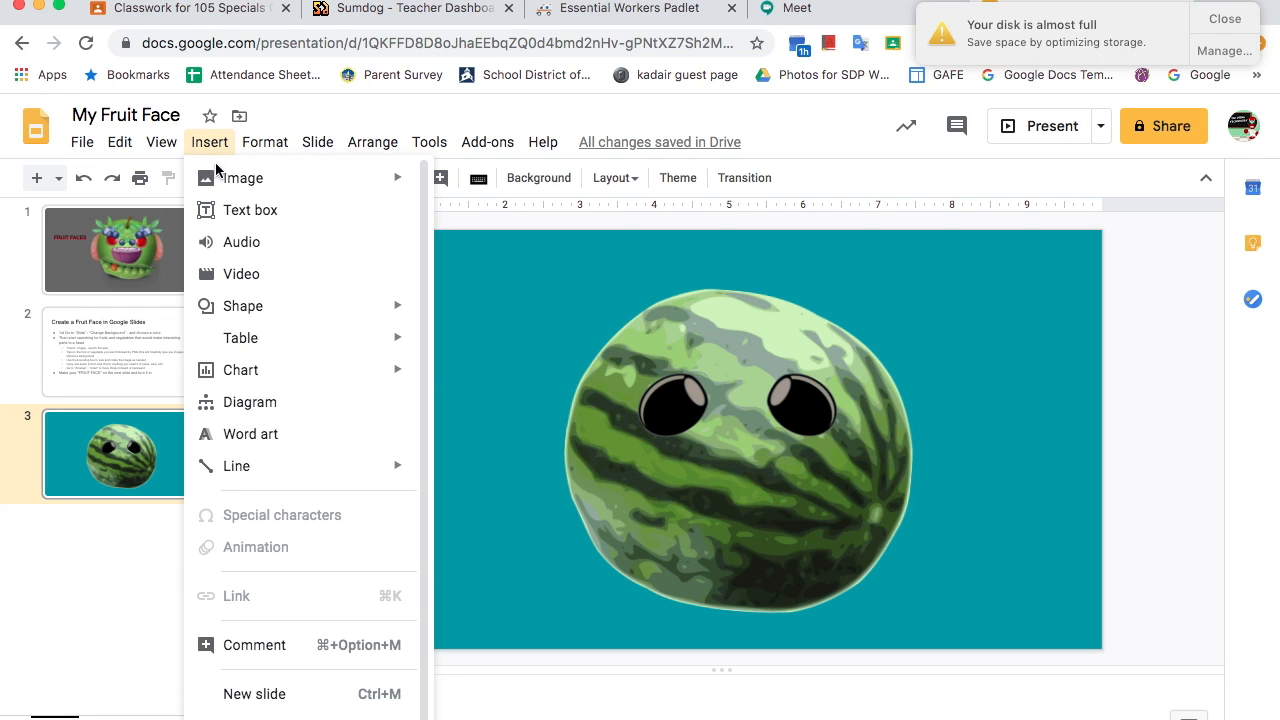
mouse_move(224, 190)
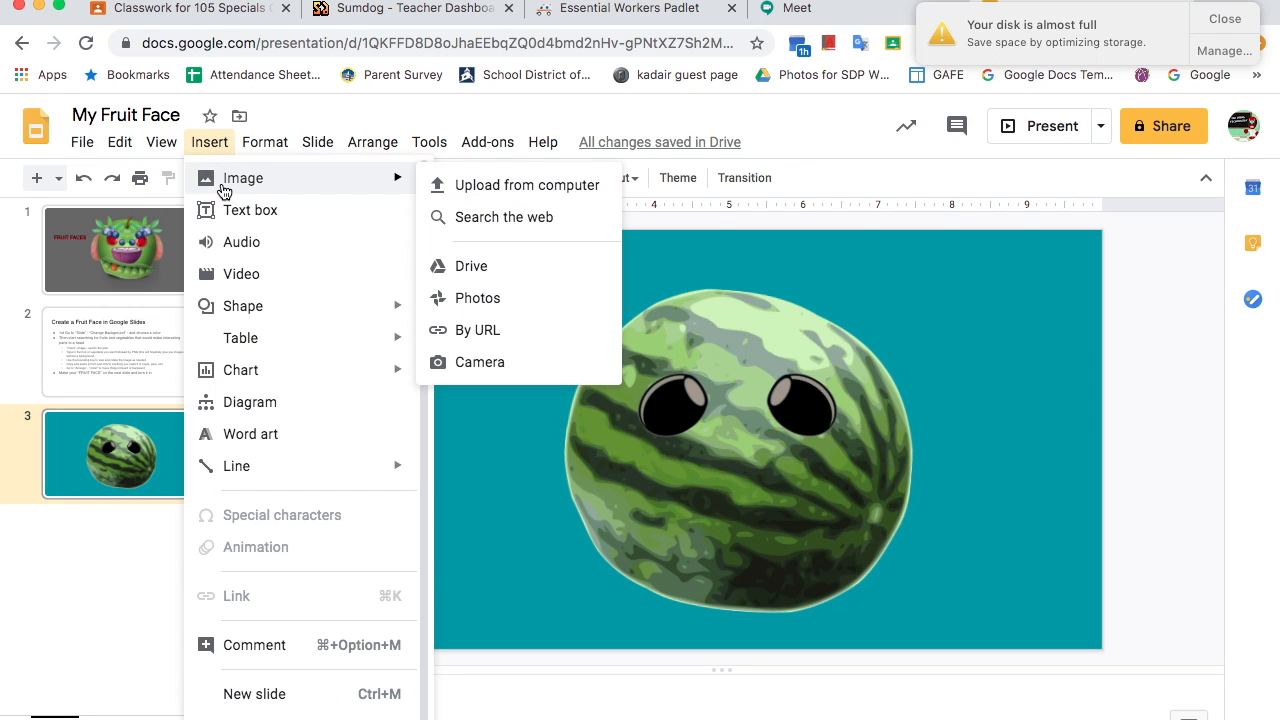
click(500, 217)
click(1043, 204)
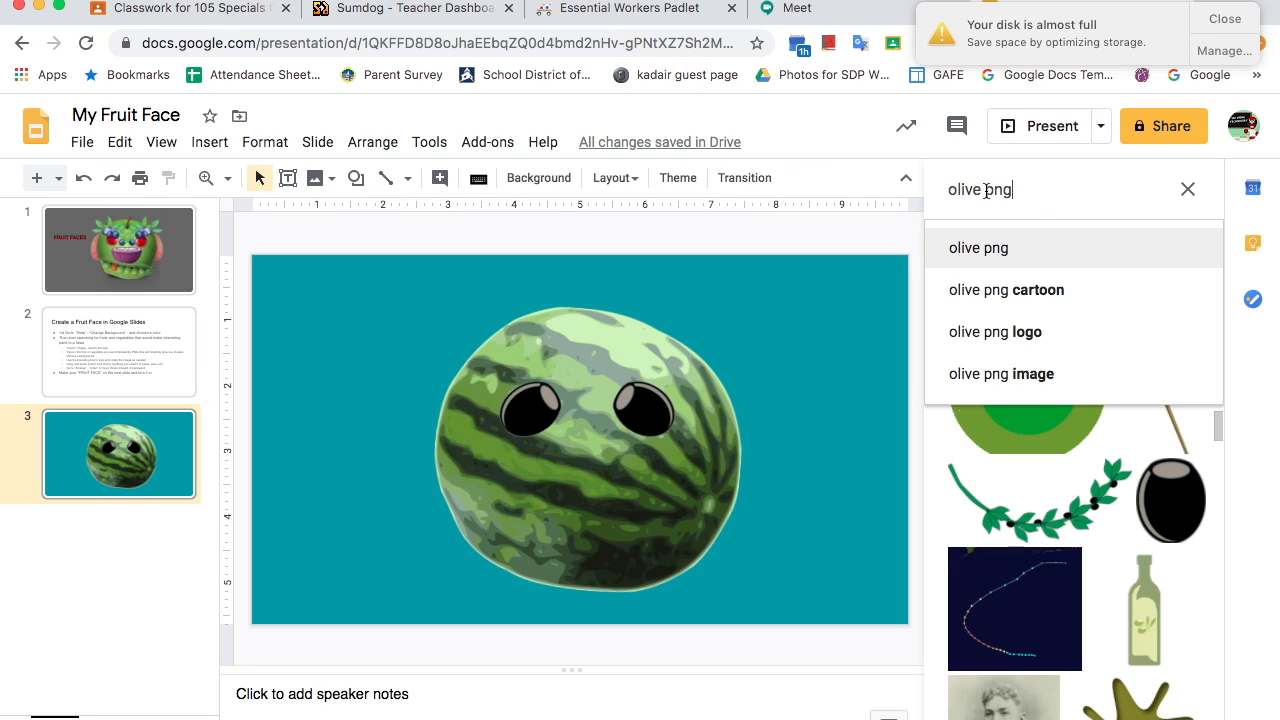
drag(981, 189, 951, 188)
text(pot)
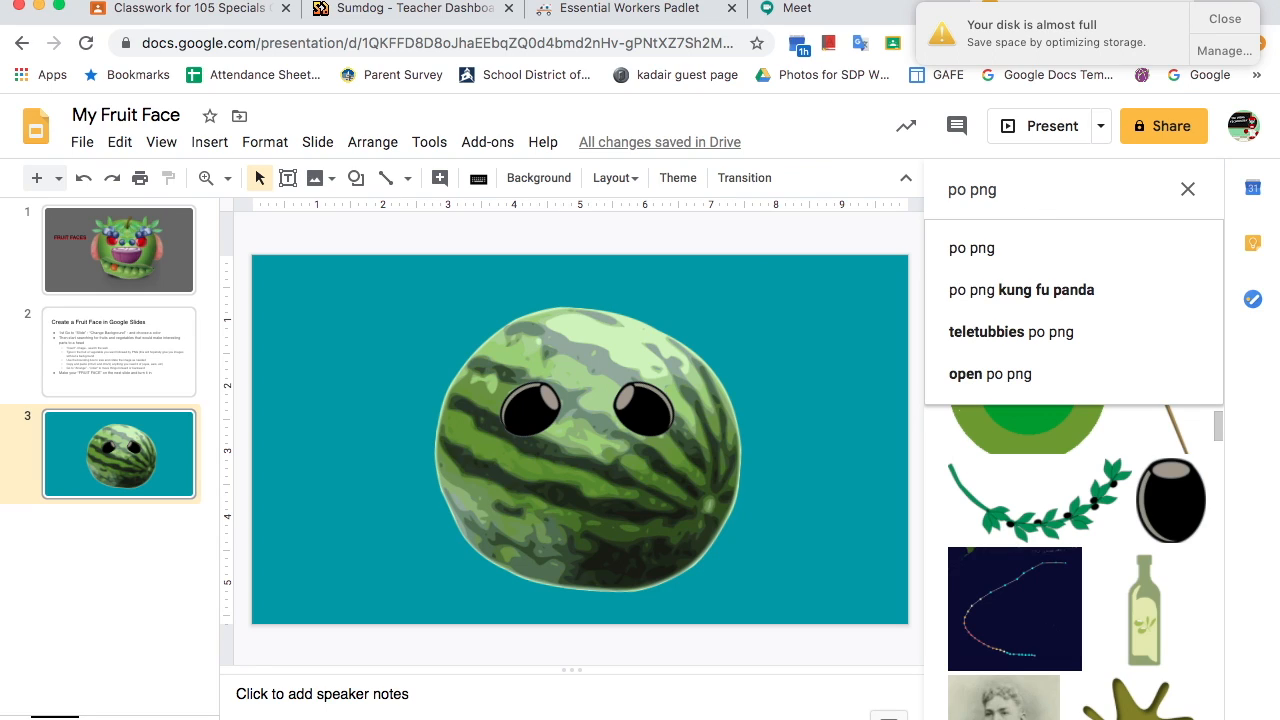
text(ato)
key(Return)
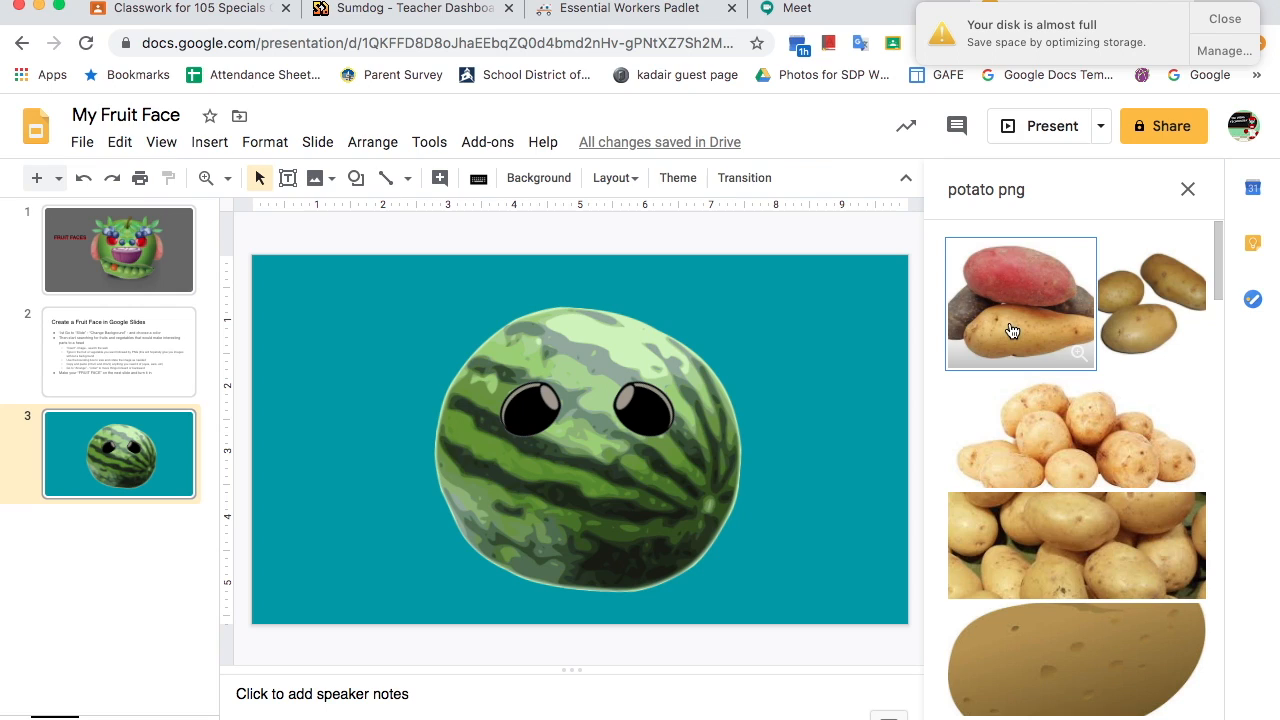
- Insert the image of red, dark and yellow potatoes from the web image results onto slide 3
click(1012, 331)
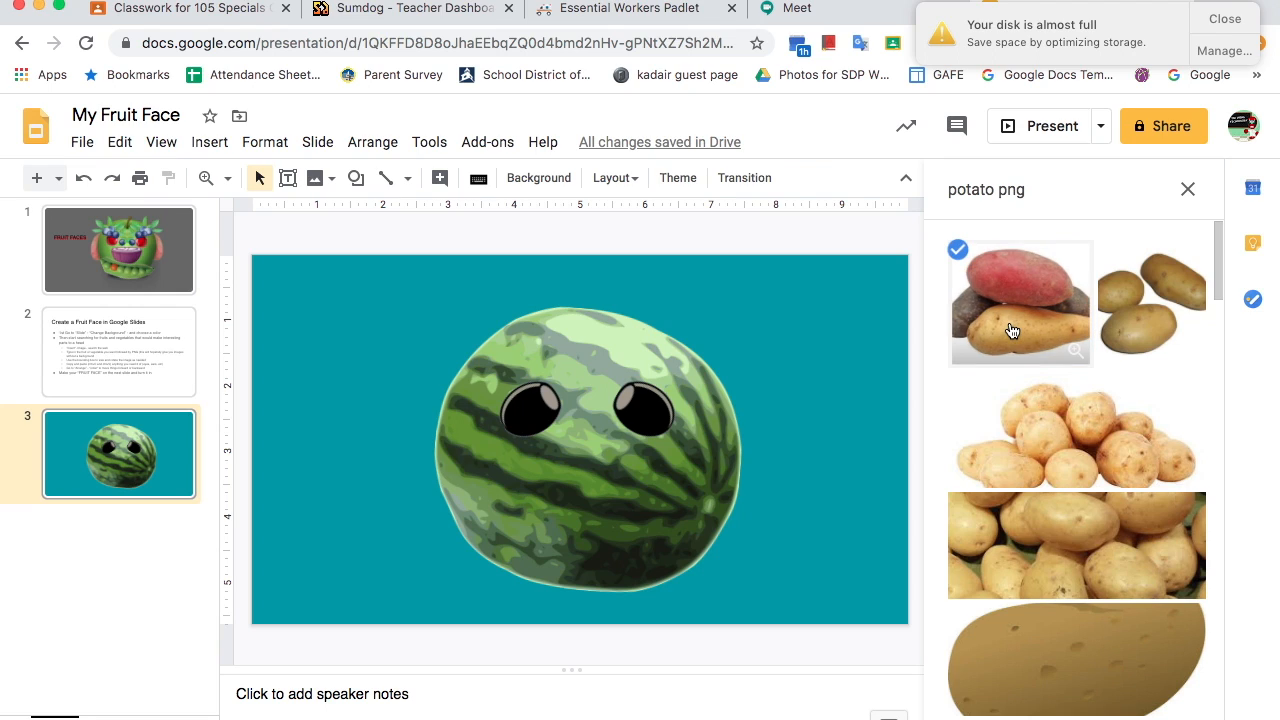
click(1008, 326)
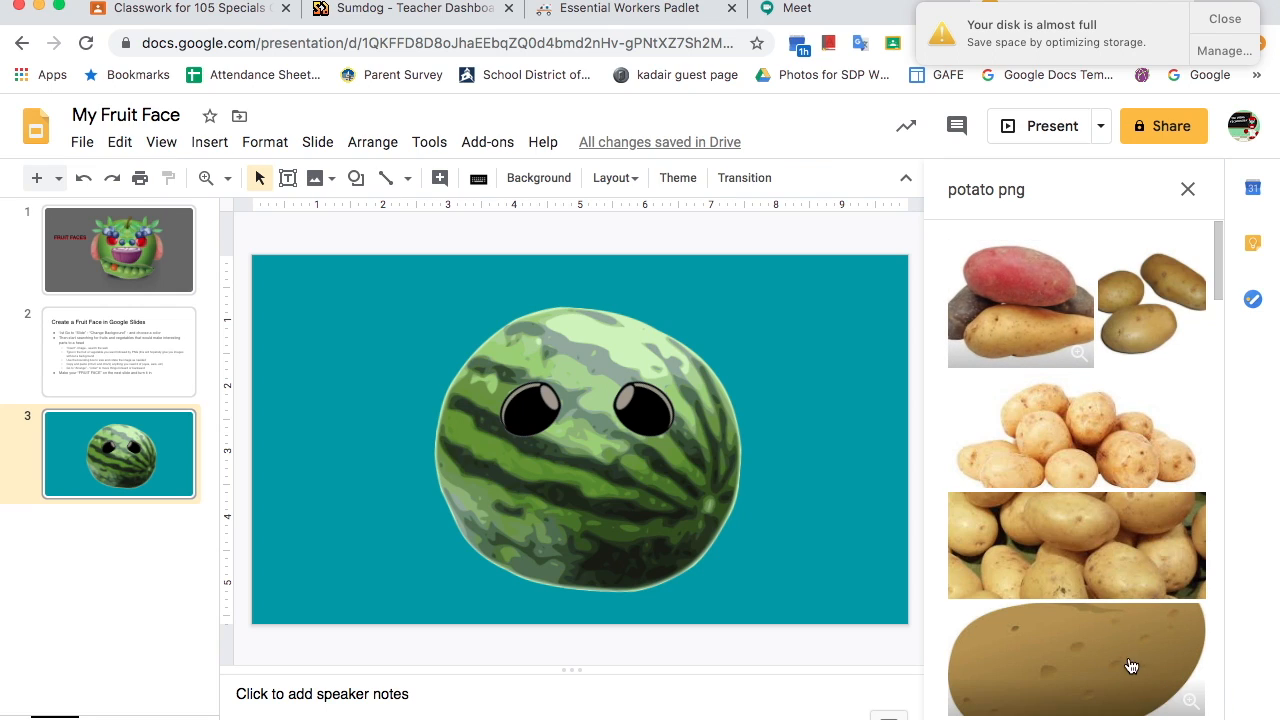
click(1034, 265)
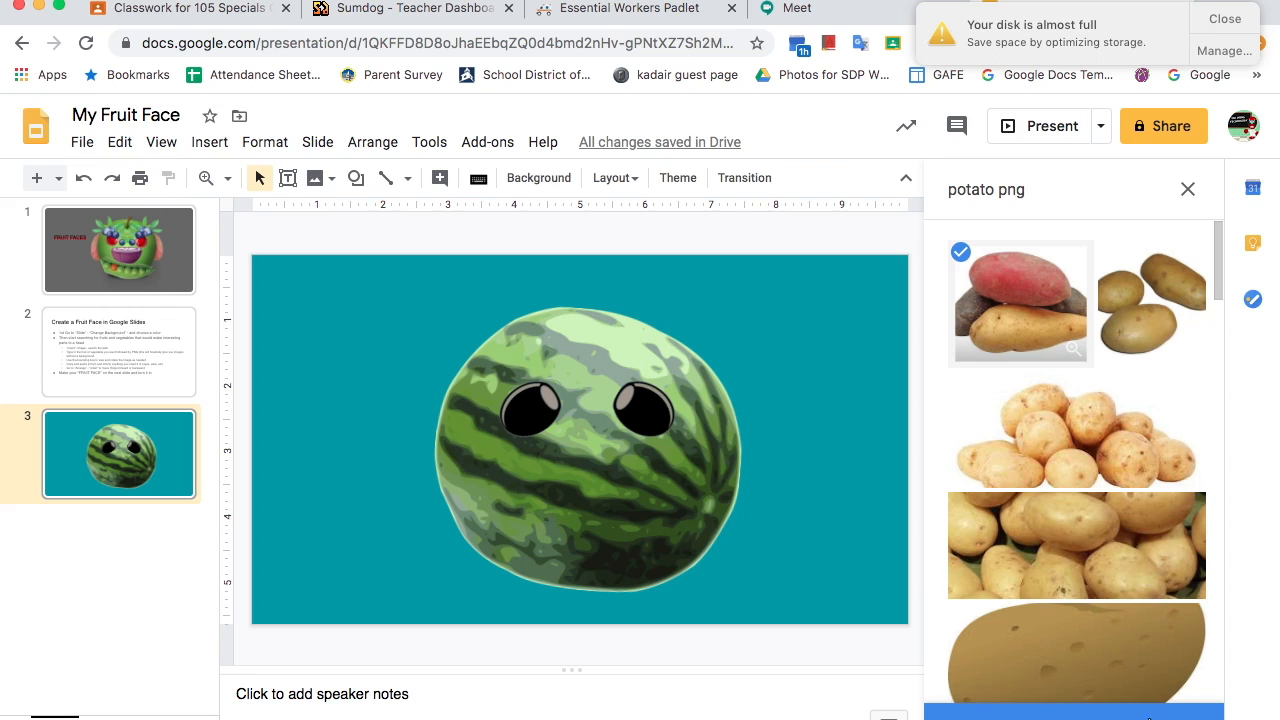
click(1128, 710)
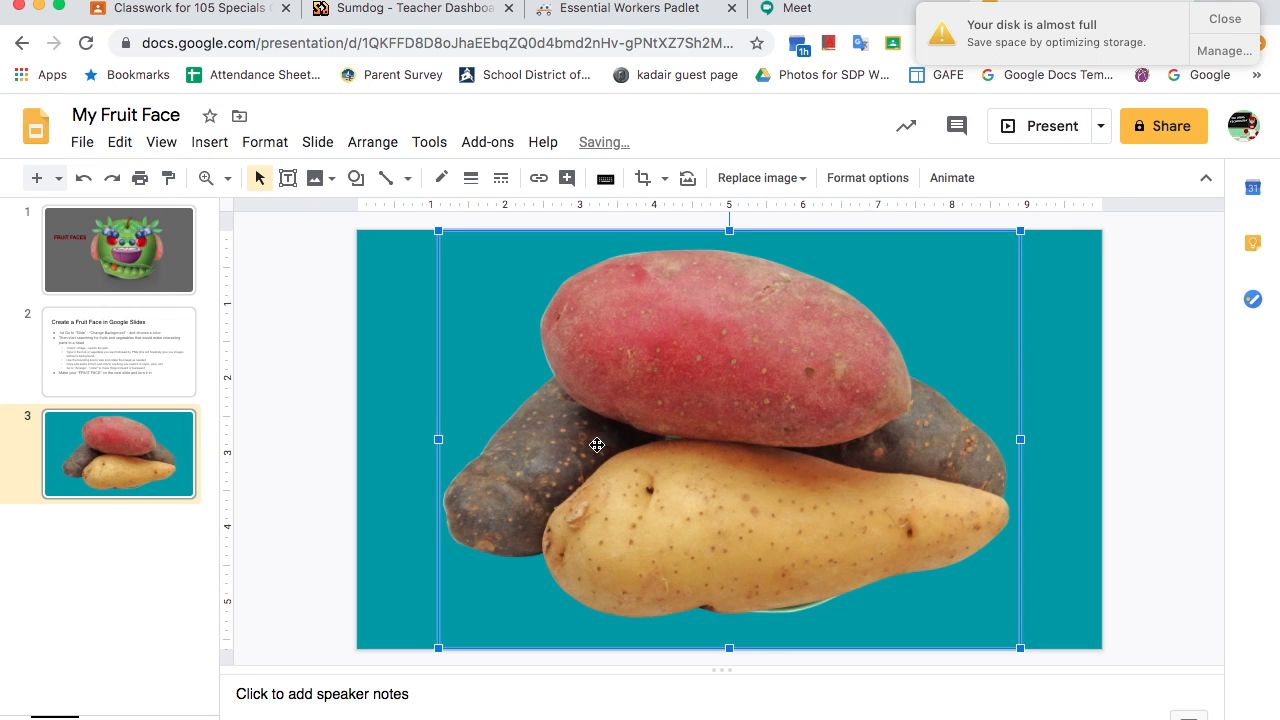
- Shrink the potato image proportionally and move it into the left half of the slide
drag(652, 448, 784, 514)
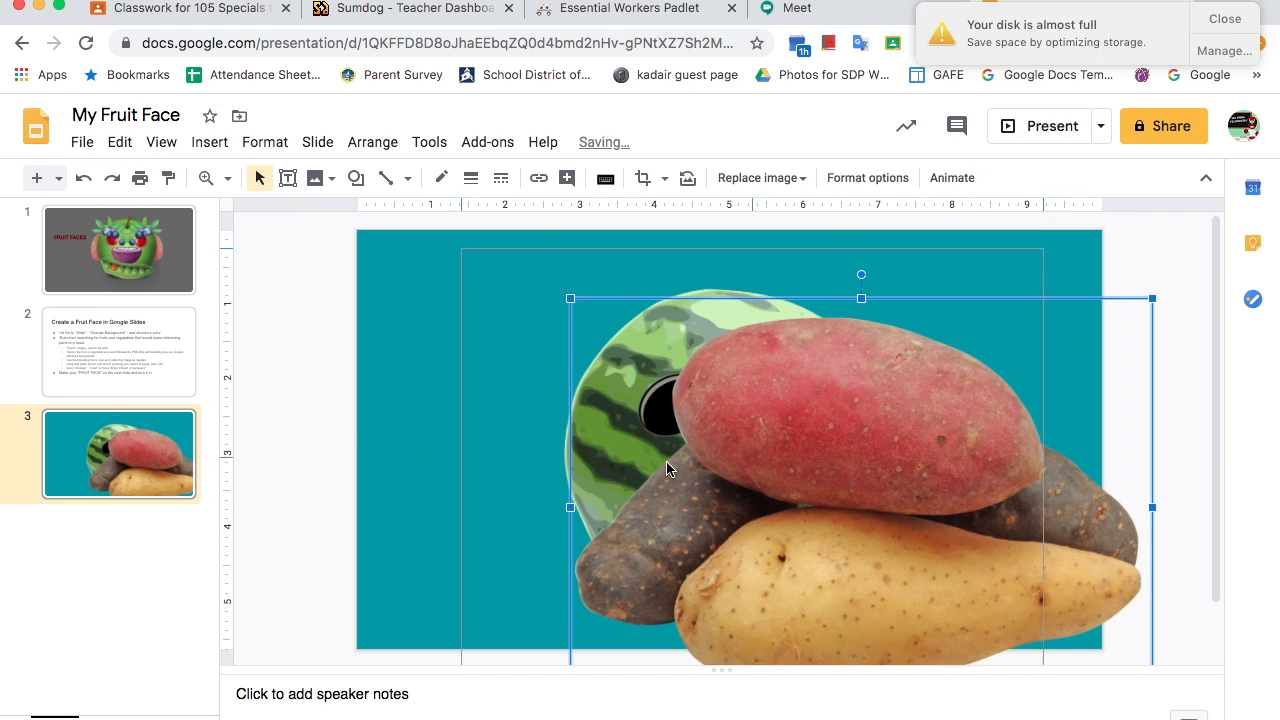
key(super+z)
drag(433, 236, 588, 347)
drag(786, 517, 570, 444)
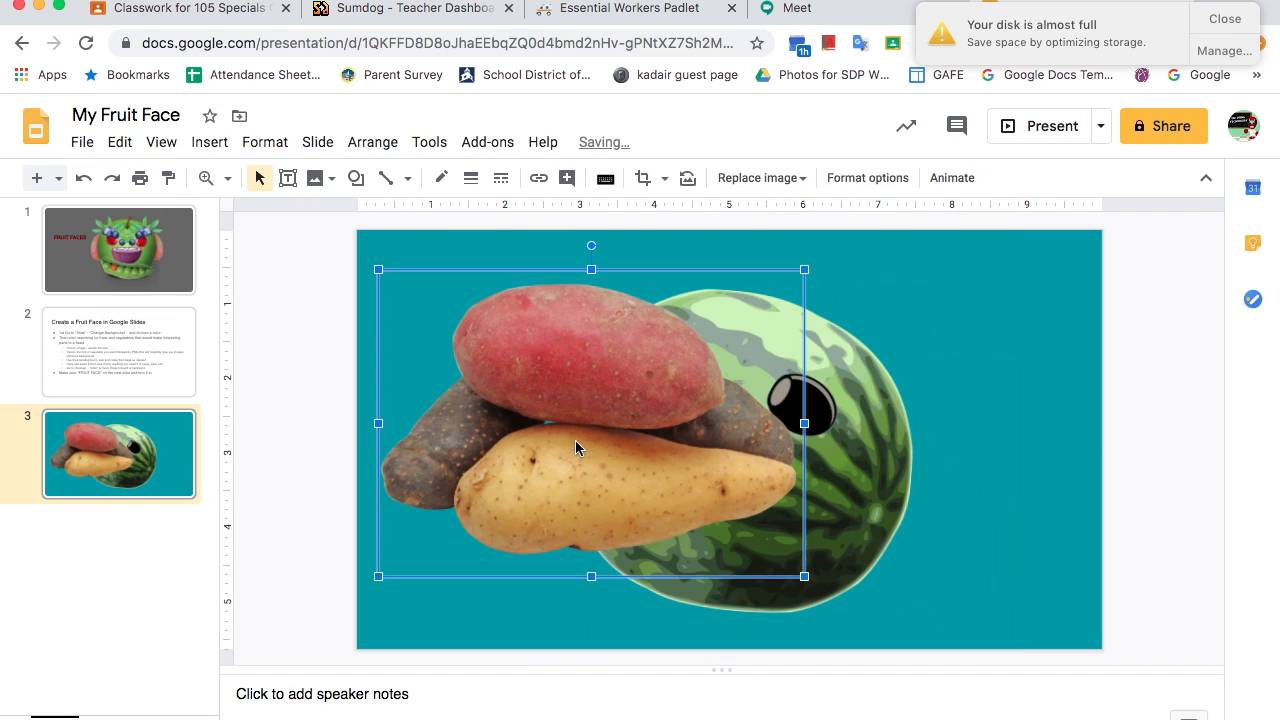
- Crop the potato image from below to cut off the yellow potato and rotate it a quarter turn counter-clockwise
double_click(598, 395)
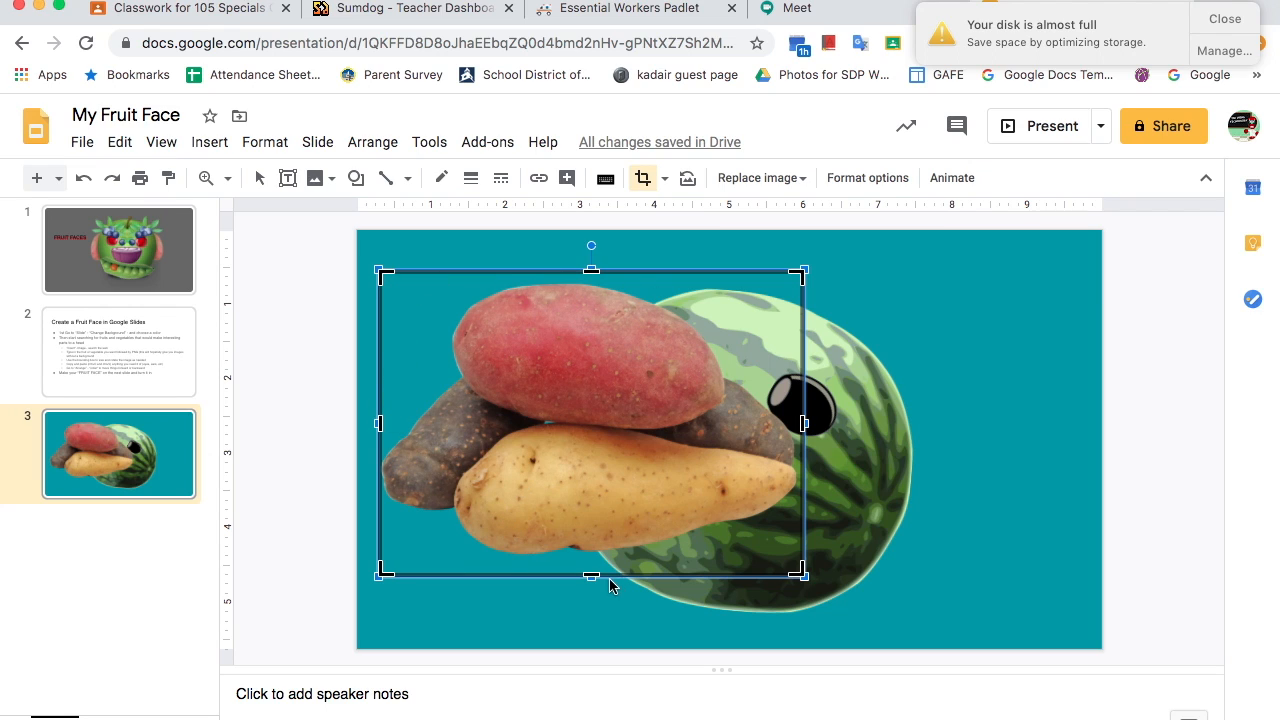
drag(591, 573, 596, 434)
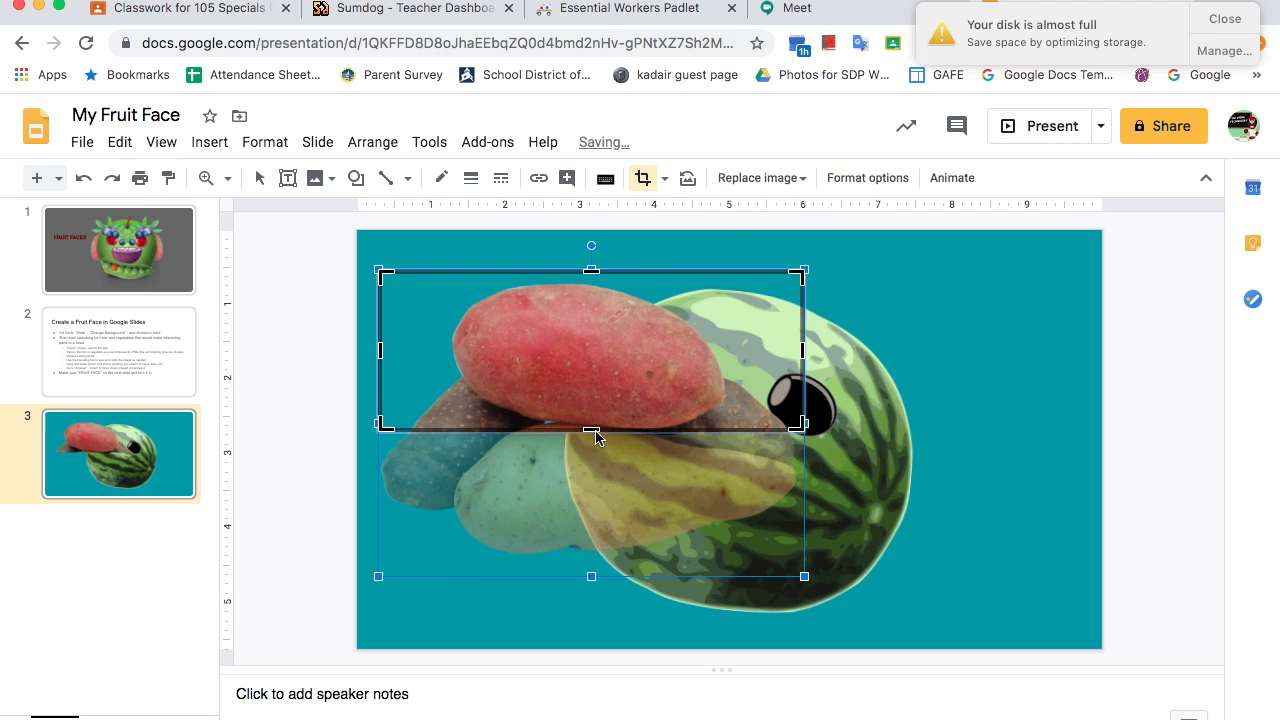
key(Return)
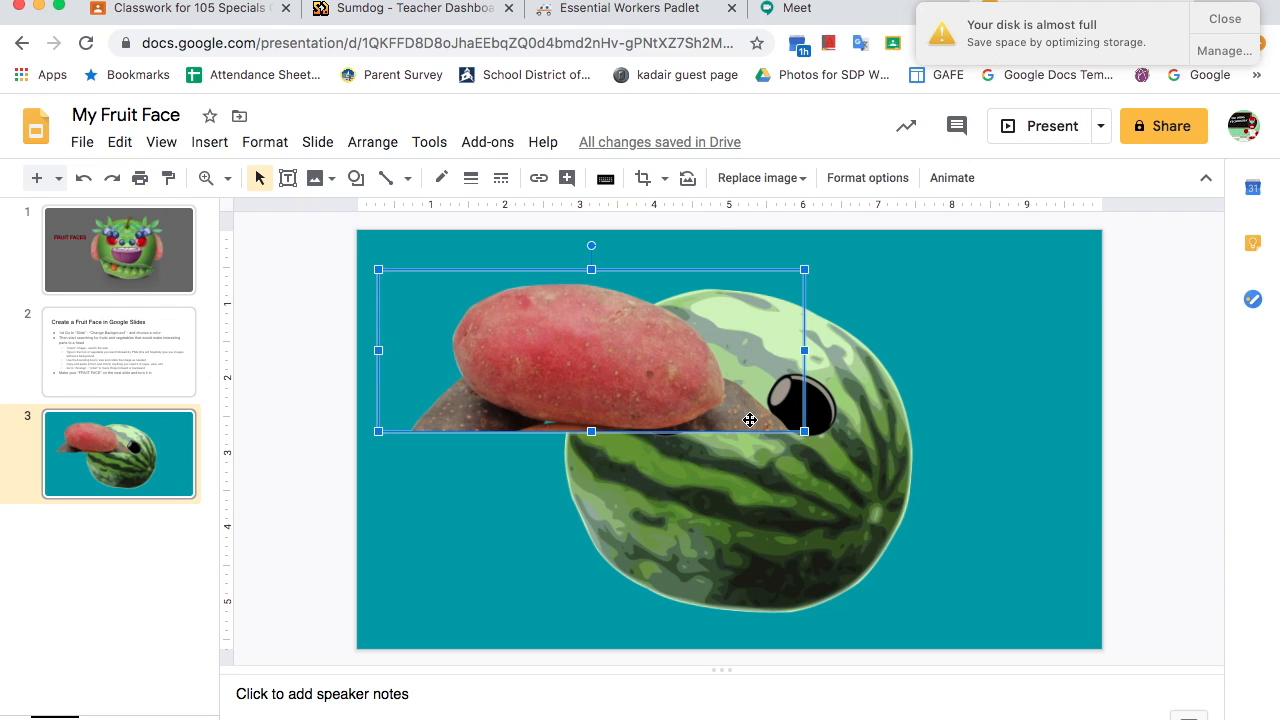
drag(592, 246, 416, 347)
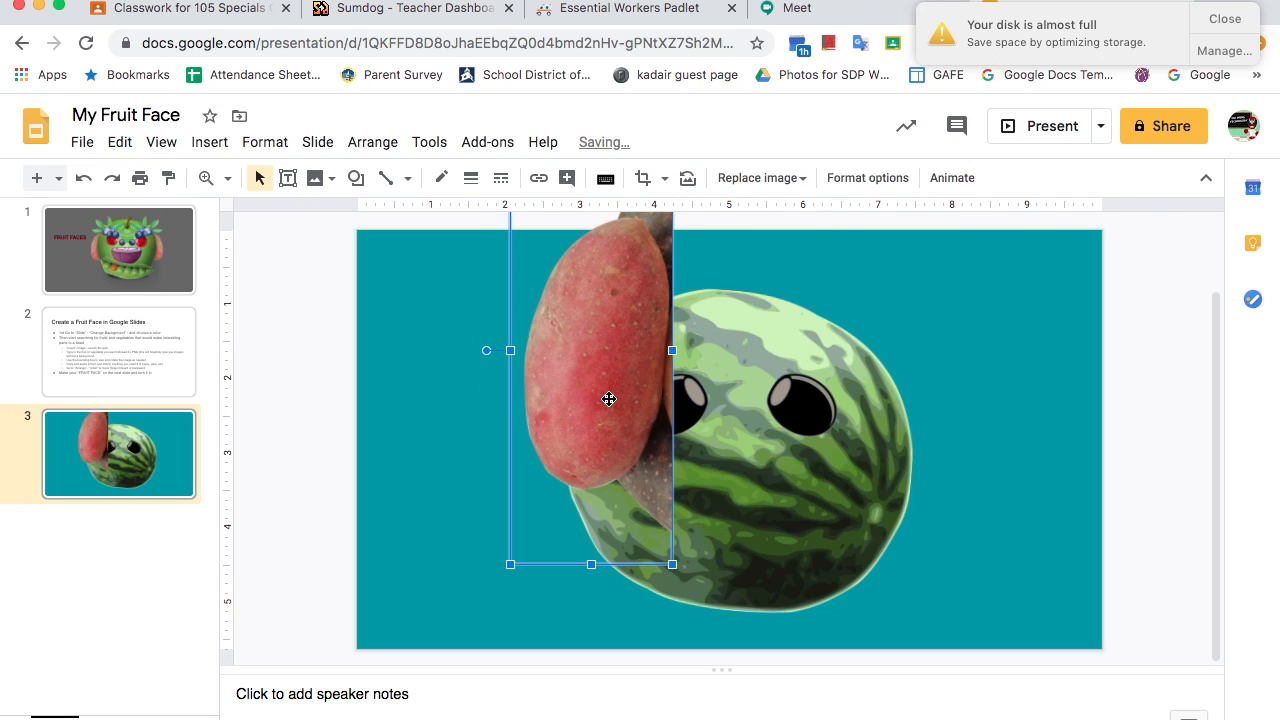